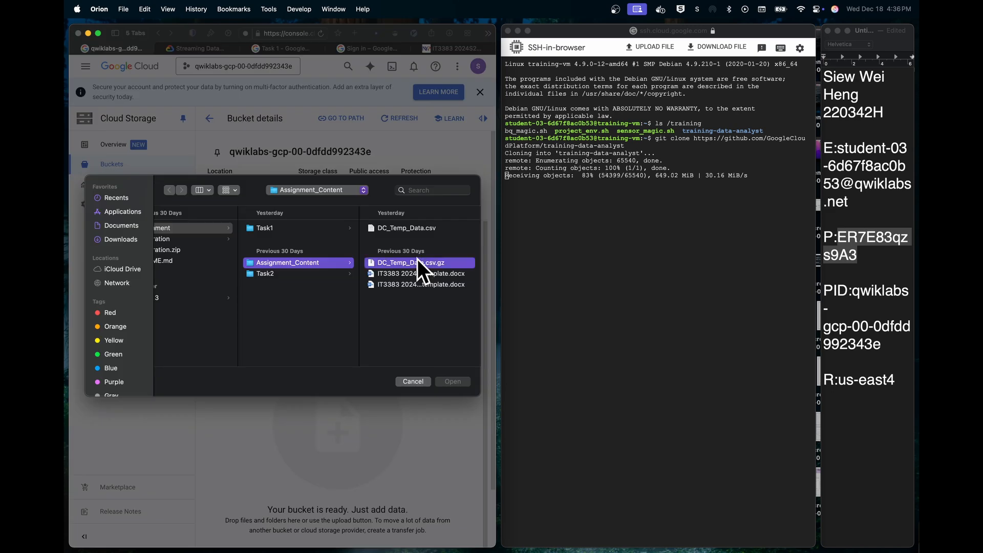
# Upload DC_Temp_Data.csv.gz from the Assignment_Content folder to the bucket and open its object details.
pyautogui.click(462, 380)
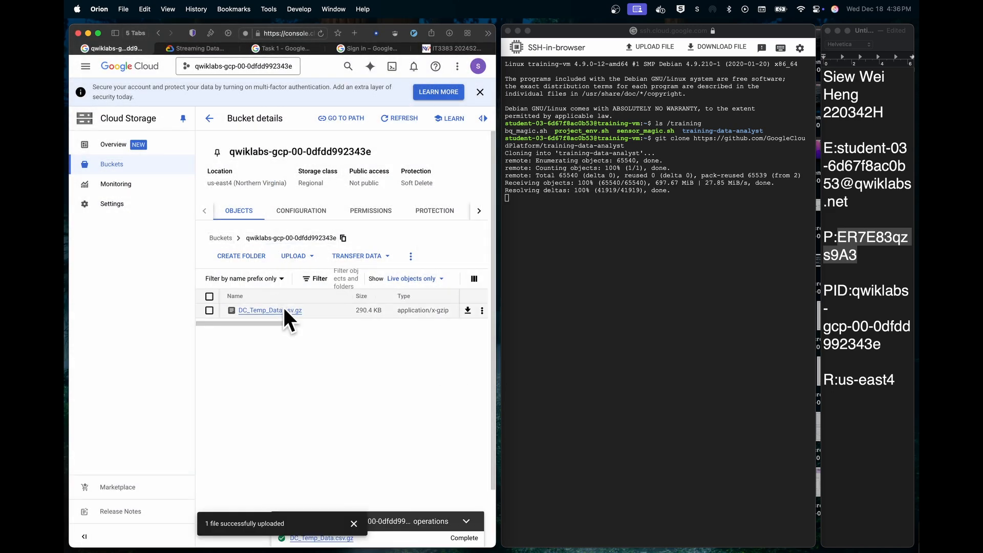
pyautogui.click(285, 310)
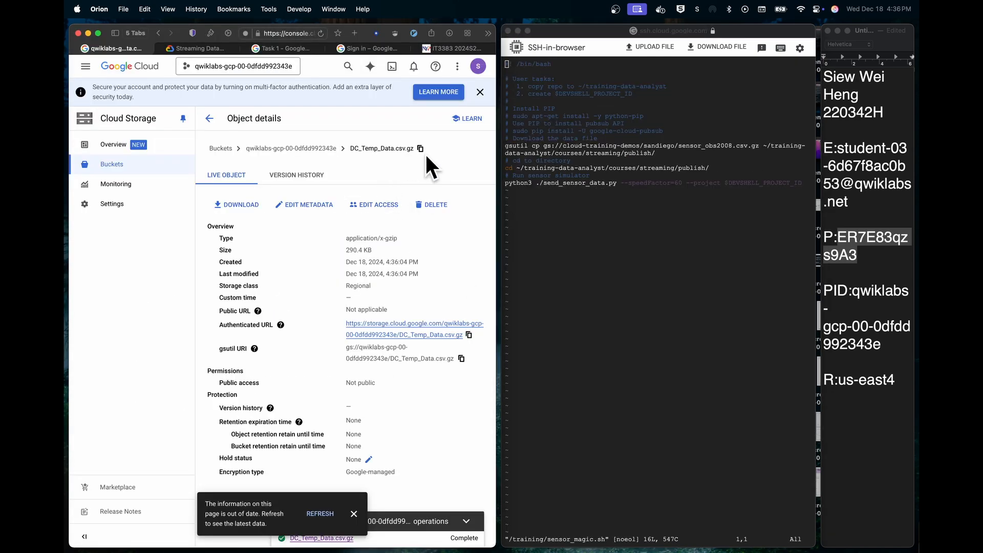
# Replace the source path of the gsutil cp line in sensor_magic.sh with the uploaded object's bucket path, then save and close the file.
pyautogui.click(420, 149)
pyautogui.press('super+v')
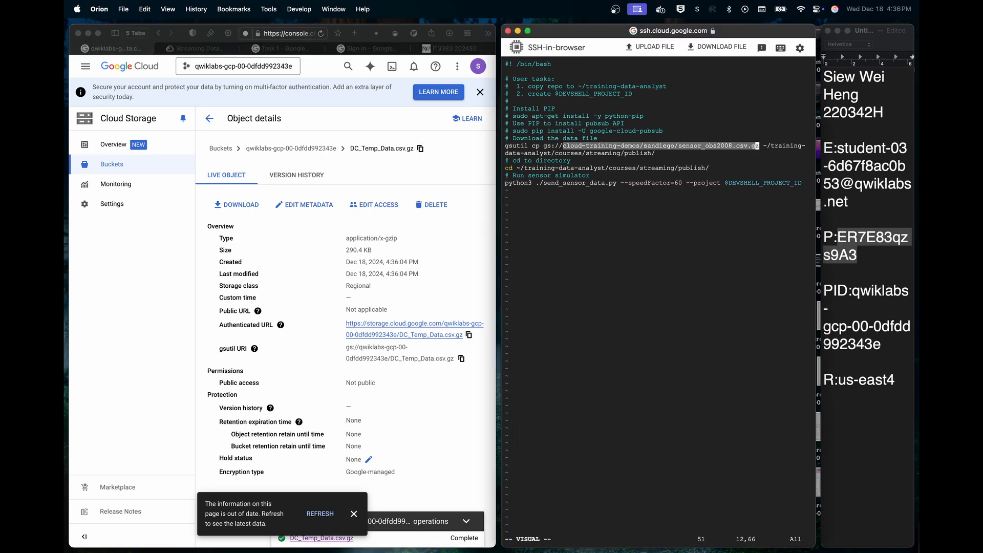
pyautogui.press('Return')
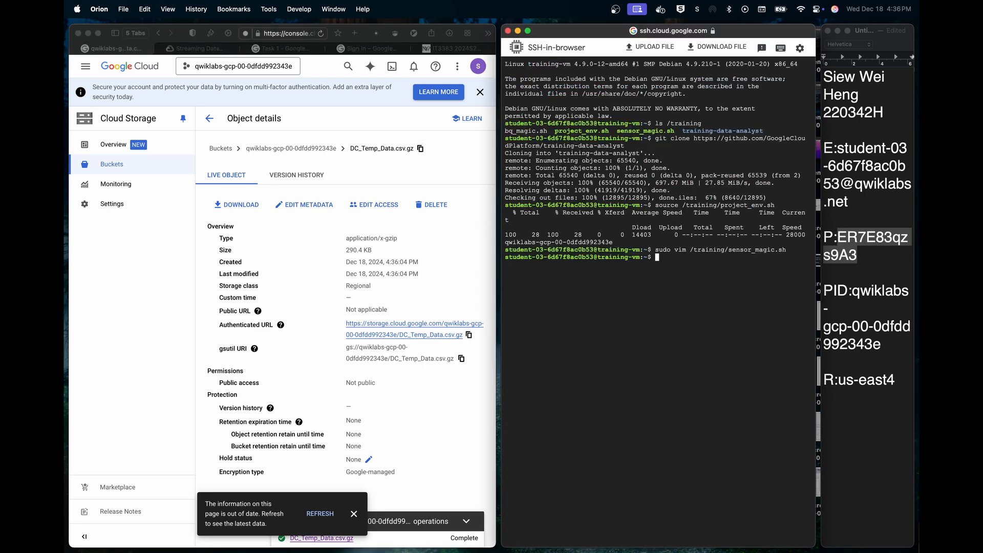
# Change the SSH session's directory to training-data-analyst/courses/streaming/publish/, using the command from the Task 1 document.
pyautogui.click(281, 49)
pyautogui.moveTo(344, 264); pyautogui.dragTo(173, 265)
pyautogui.press('super+c')
pyautogui.click(538, 268)
pyautogui.press('super+v')
pyautogui.press('Return')
# Open the sensor script in the SSH session with the document's command sudo vim send_sensor_data.py.
pyautogui.scroll(-3, 359, 231)
pyautogui.moveTo(283, 184); pyautogui.dragTo(283, 184)
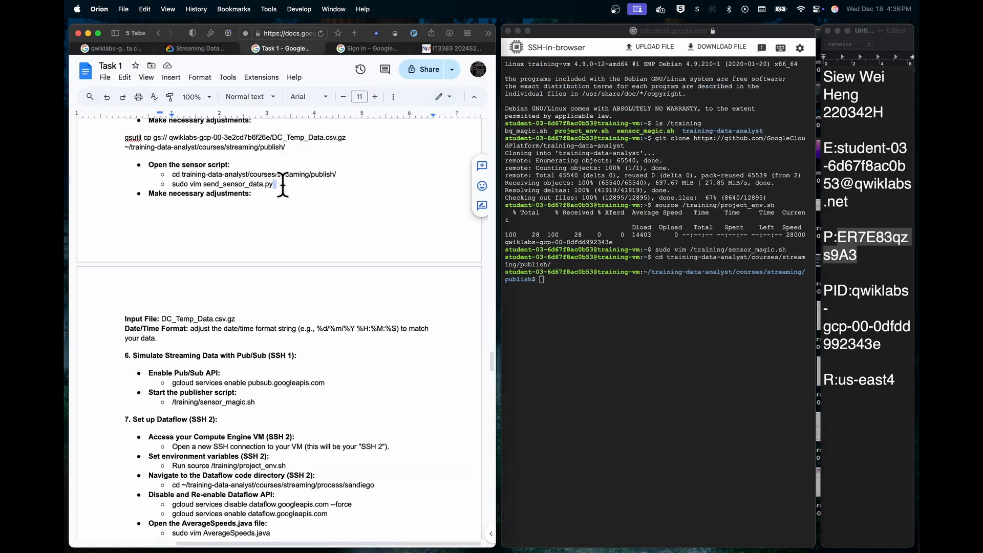
pyautogui.press('super+c')
pyautogui.click(601, 187)
pyautogui.press('super+v')
pyautogui.press('Return')
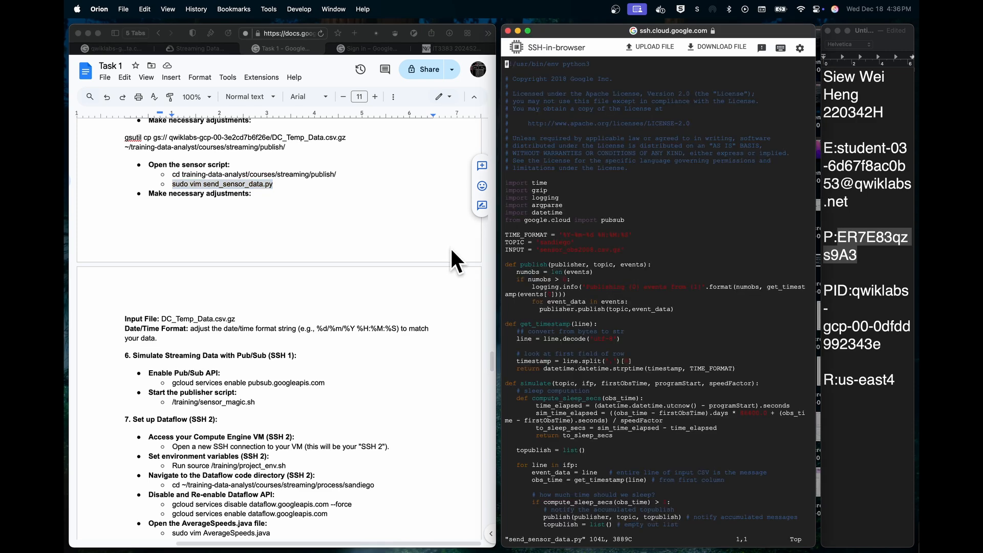
# Set the INPUT value in send_sensor_data.py to DC_Temp_Data.csv.gz.
pyautogui.write('/INPUT')
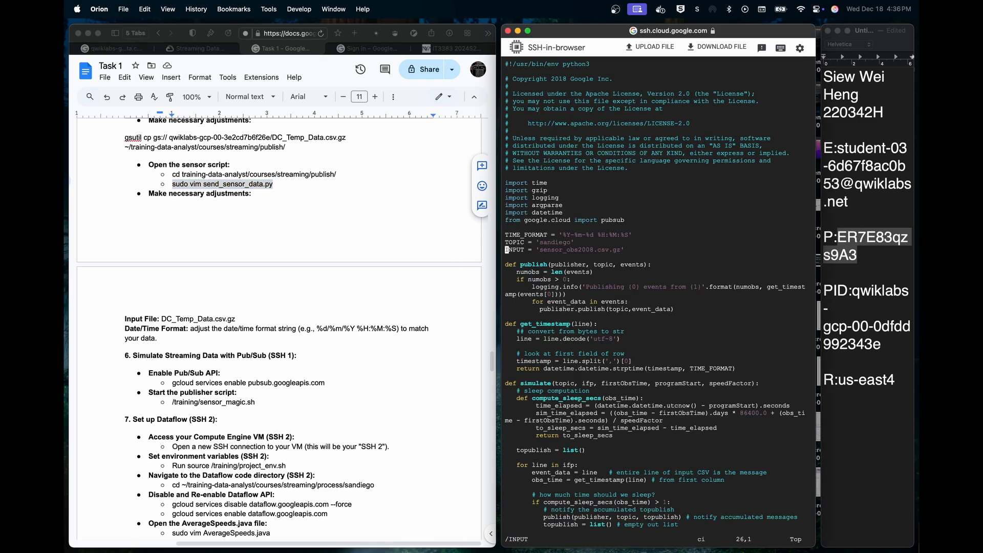
pyautogui.moveTo(235, 319); pyautogui.dragTo(162, 319)
pyautogui.press('super+c')
pyautogui.click(638, 232)
pyautogui.press('super+v')
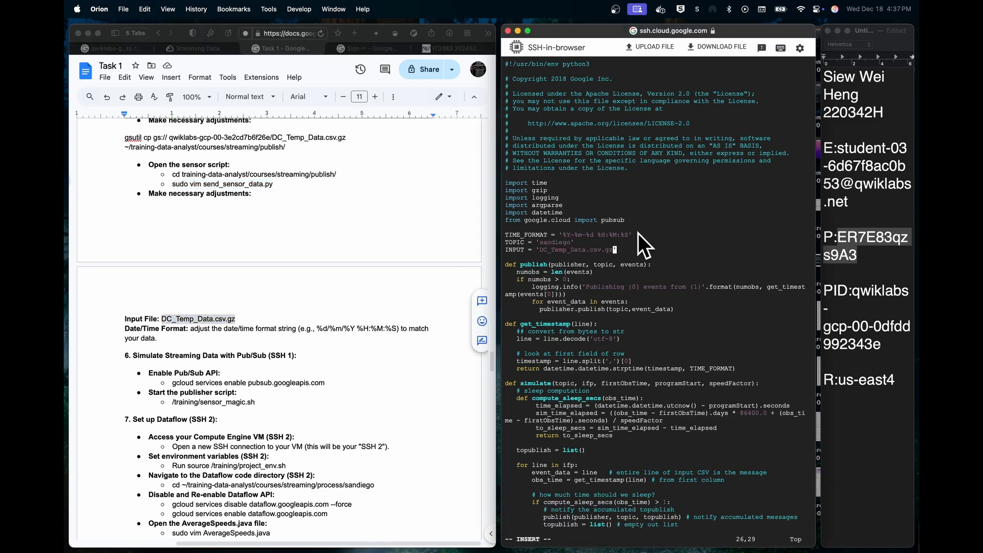
pyautogui.press('Escape')
# Set TIME_FORMAT in send_sensor_data.py to %d/%m/%Y %H:%M:%S, then save and close the file.
pyautogui.moveTo(564, 235); pyautogui.dragTo(626, 235)
pyautogui.click(398, 329)
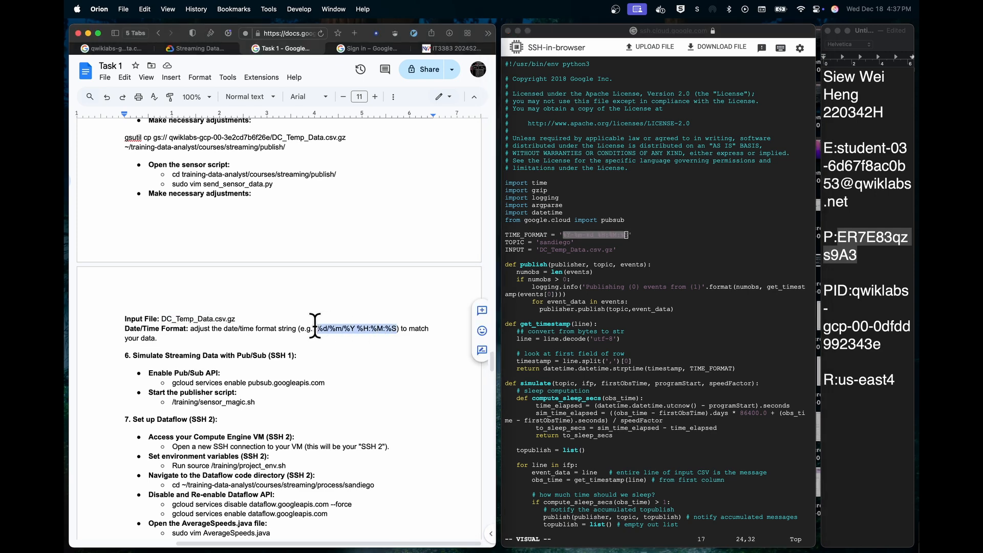
pyautogui.press('super+c')
pyautogui.click(594, 236)
pyautogui.press('c')
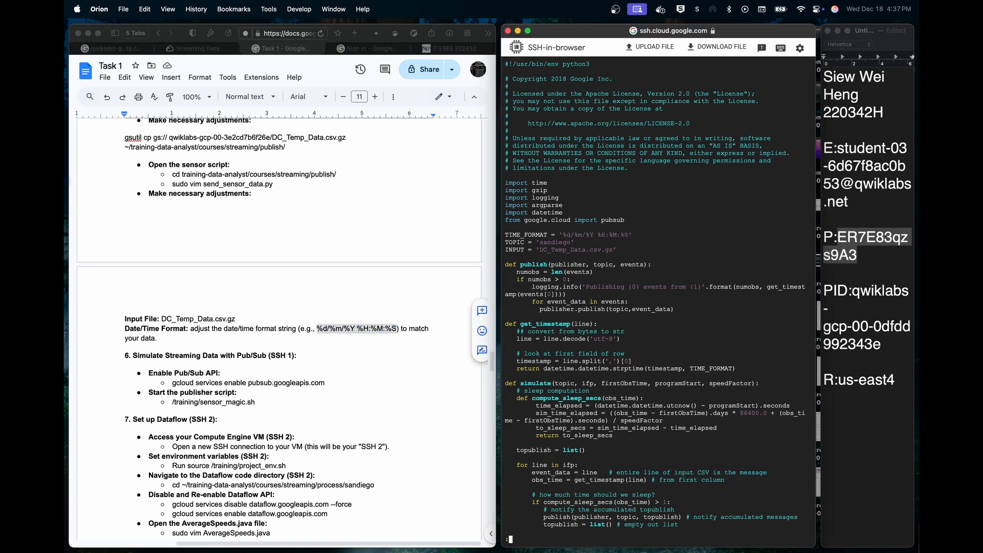
pyautogui.press('Return')
# Enable the Pub/Sub API by running gcloud services enable pubsub.googleapis.com in the first SSH session.
pyautogui.moveTo(325, 384); pyautogui.dragTo(193, 383)
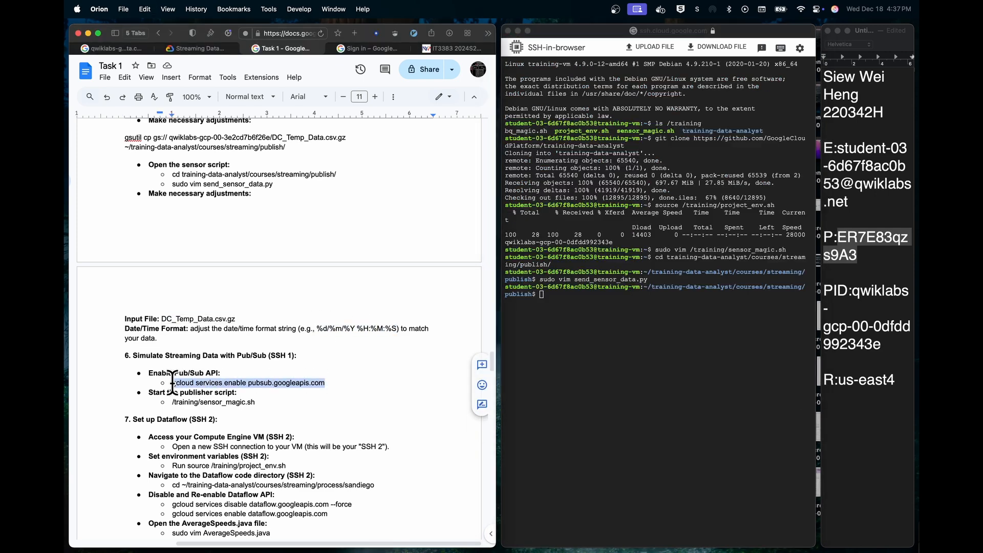
pyautogui.click(604, 284)
pyautogui.press('super+v')
pyautogui.press('Return')
# Enter the publisher script command /training/sensor_magic.sh at the first SSH session's prompt.
pyautogui.moveTo(255, 402); pyautogui.dragTo(205, 402)
pyautogui.press('super+c')
pyautogui.click(604, 204)
pyautogui.press('super+v')
# Open a second SSH connection to training-vm and run source /training/project_env.sh in it.
pyautogui.click(800, 48)
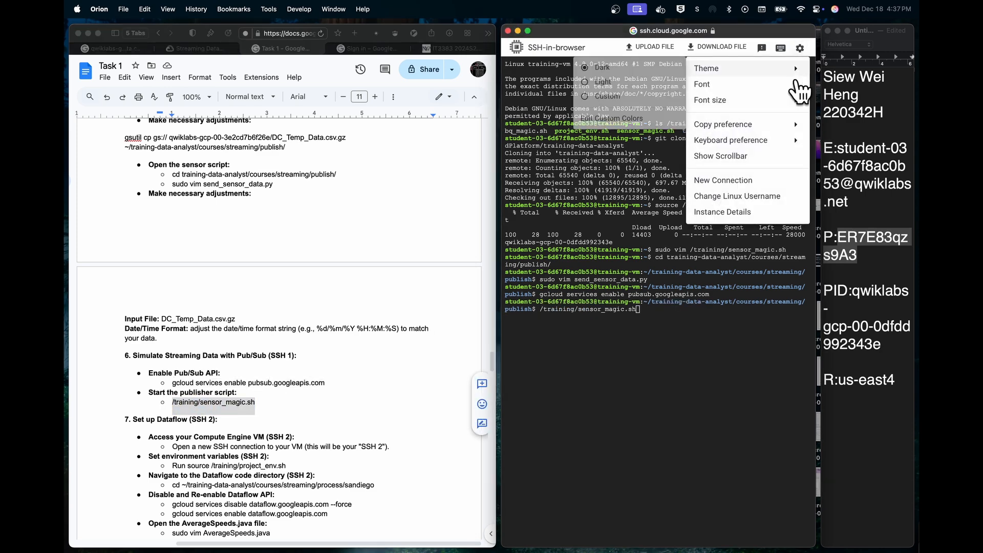
pyautogui.click(755, 181)
pyautogui.click(447, 32)
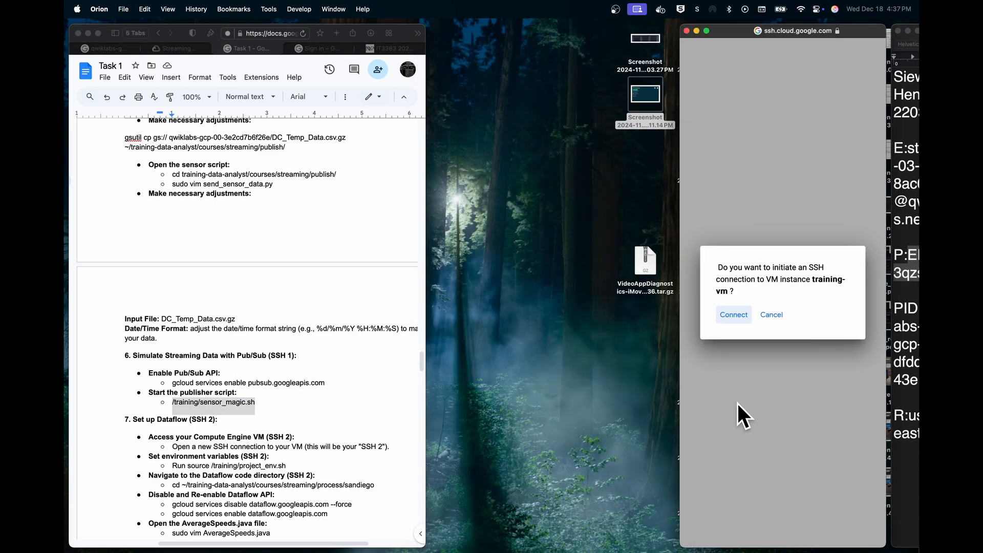
pyautogui.click(576, 308)
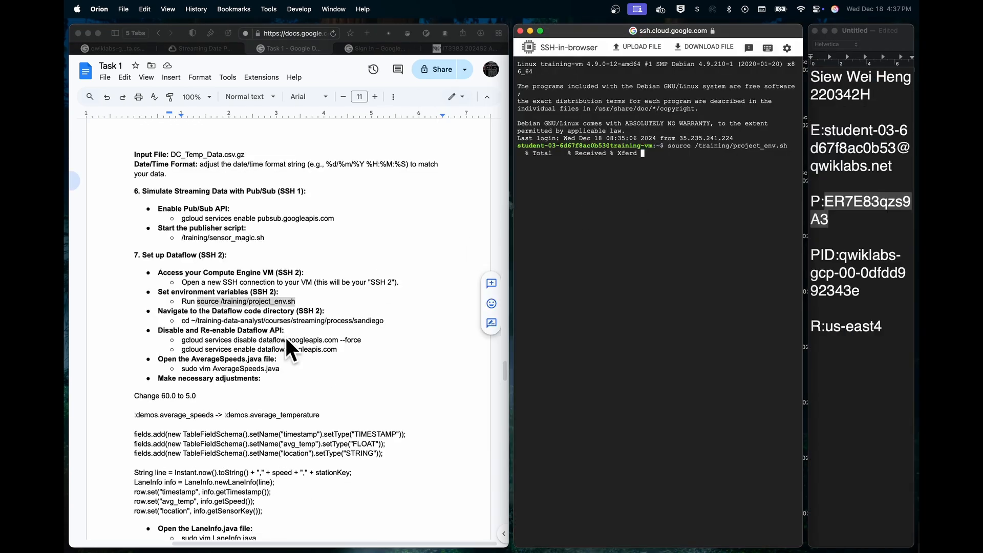
# Change the second SSH session's directory to ~/training-data-analyst/courses/streaming/process/sandiego.
pyautogui.moveTo(391, 323); pyautogui.dragTo(182, 321)
pyautogui.press('super+c')
pyautogui.click(640, 256)
pyautogui.press('super+v')
pyautogui.press('Return')
# Disable the Dataflow API by running gcloud services disable dataflow.googleapis.com --force in the second SSH session.
pyautogui.moveTo(365, 340); pyautogui.dragTo(177, 338)
pyautogui.press('super+c')
pyautogui.click(643, 248)
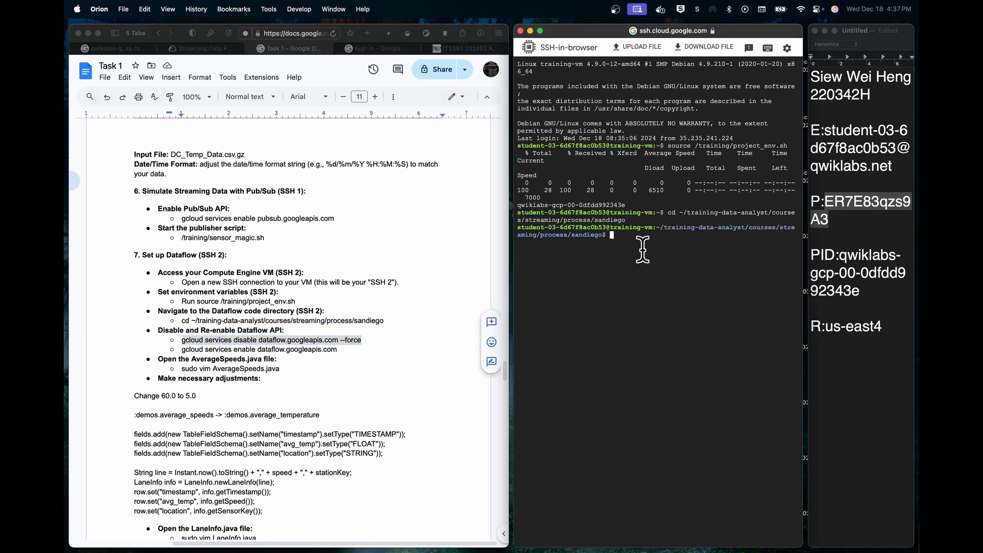
pyautogui.press('super+v')
pyautogui.press('Return')
# Re-enable the Dataflow API with the document's command gcloud services enable dataflow.googleapis.com.
pyautogui.moveTo(351, 351); pyautogui.dragTo(182, 350)
pyautogui.press('super+c')
pyautogui.click(669, 230)
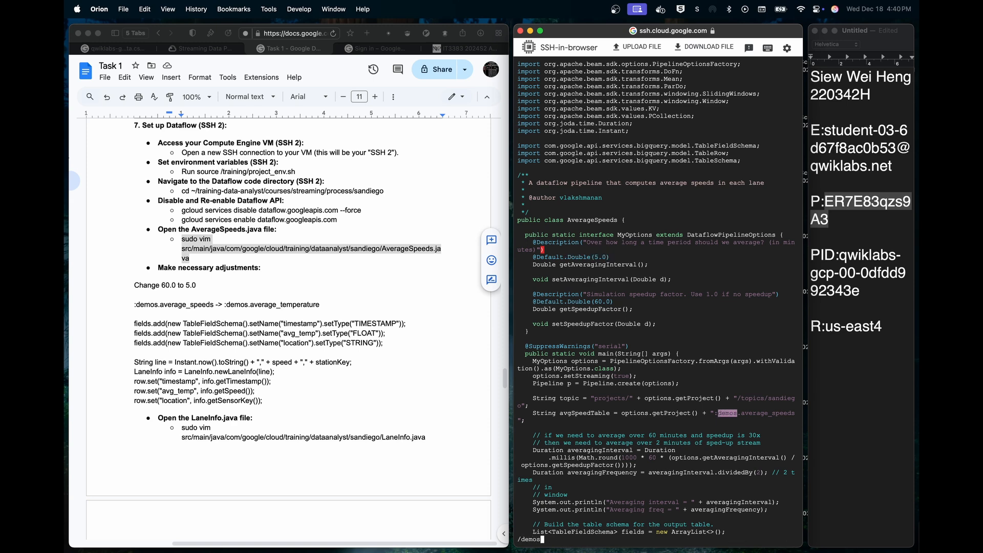
# Change the avgSpeedTable destination in AverageSpeeds.java to :demos.average_temperature.
pyautogui.write('ct() + ":demos.')
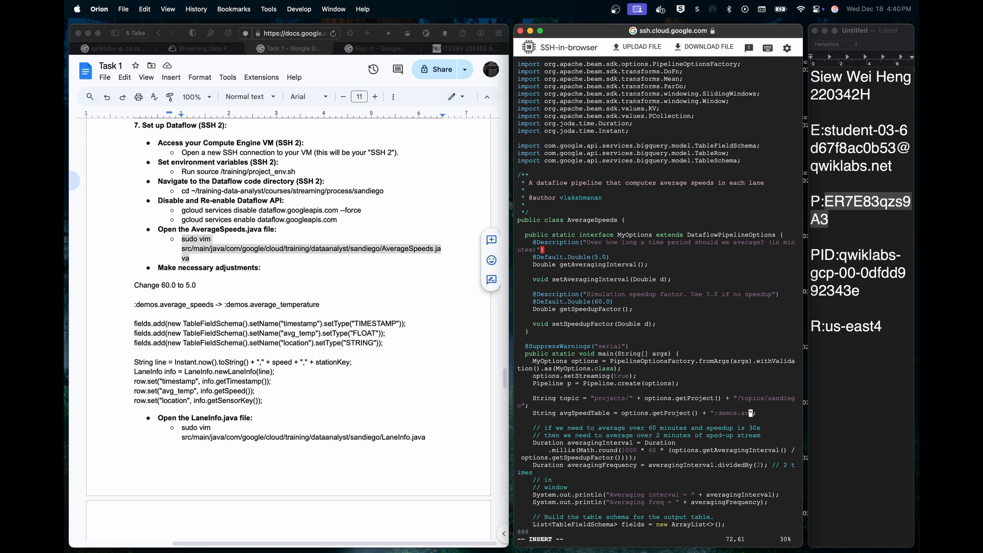
pyautogui.write('average_temperature')
pyautogui.press('Escape')
# Replace the fields.add schema lines in AverageSpeeds.java with the document's three: timestamp as TIMESTAMP, avg_temp as FLOAT and location as STRING.
pyautogui.write('/fields.')
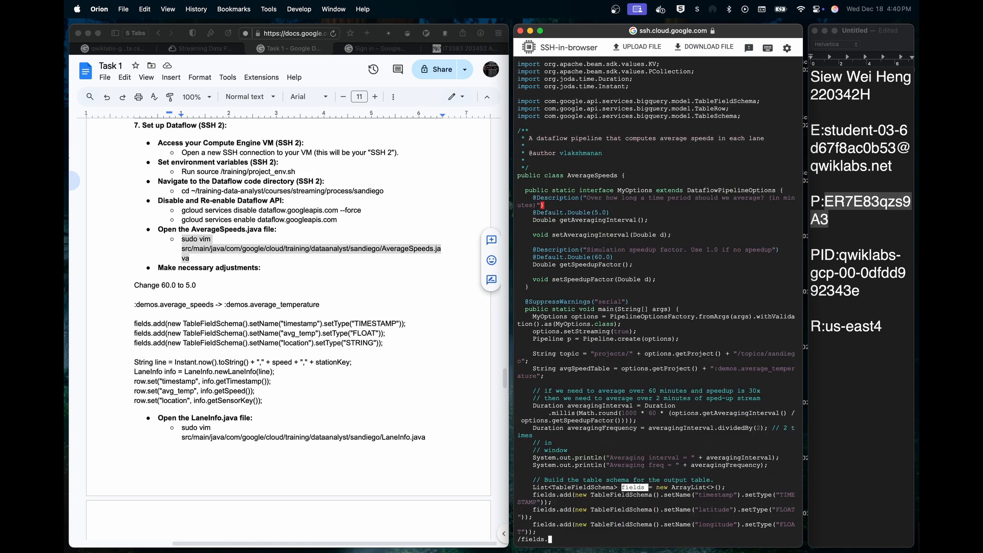
pyautogui.write('add')
pyautogui.press('Return')
pyautogui.hotkey('shift', 'v')
pyautogui.press('j')
pyautogui.press('j')
pyautogui.press('j')
pyautogui.press('j')
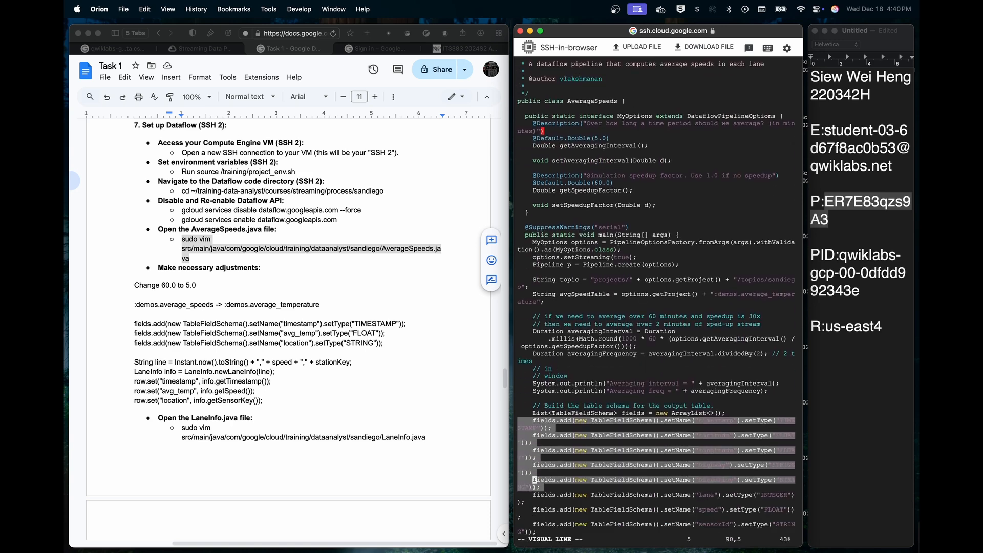
pyautogui.press('j')
pyautogui.press('j')
pyautogui.press('j')
pyautogui.press('c')
pyautogui.moveTo(402, 341); pyautogui.dragTo(66, 324)
pyautogui.click(551, 309)
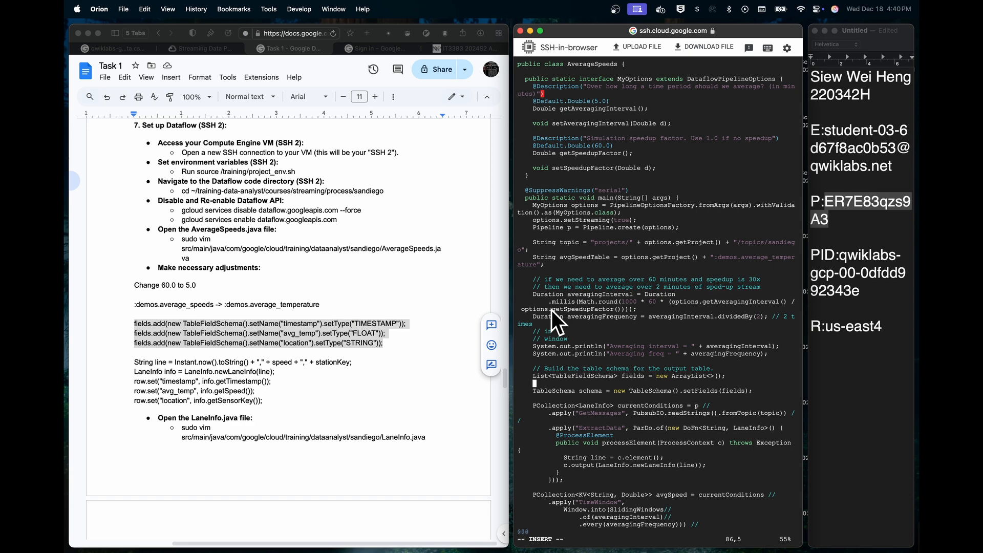
pyautogui.press('super+v')
pyautogui.press('Return')
# Replace the String line and row.set block in AverageSpeeds.java with the document's timestamp, avg_temp and location version, then save and close the file.
pyautogui.moveTo(267, 402); pyautogui.dragTo(131, 362)
pyautogui.click(561, 303)
pyautogui.press('Escape')
pyautogui.write('/String line')
pyautogui.press('Return')
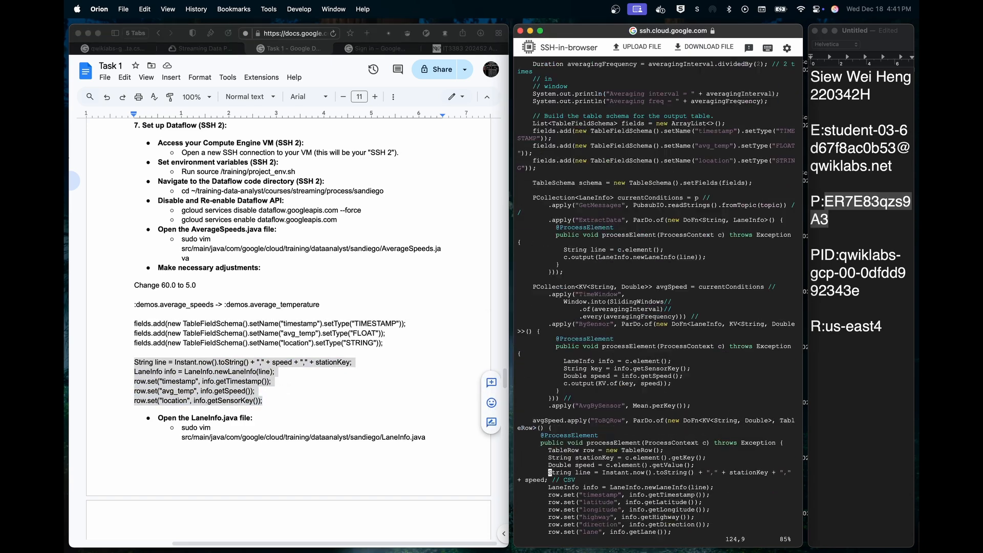
pyautogui.hotkey('shift', 'v')
pyautogui.press('j')
pyautogui.press('j')
pyautogui.press('j')
pyautogui.press('j')
pyautogui.press('j')
pyautogui.press('j')
pyautogui.press('j')
pyautogui.press('j')
pyautogui.press('j')
pyautogui.press('c')
pyautogui.press('super+v')
pyautogui.press('BackSpace')
pyautogui.press('BackSpace')
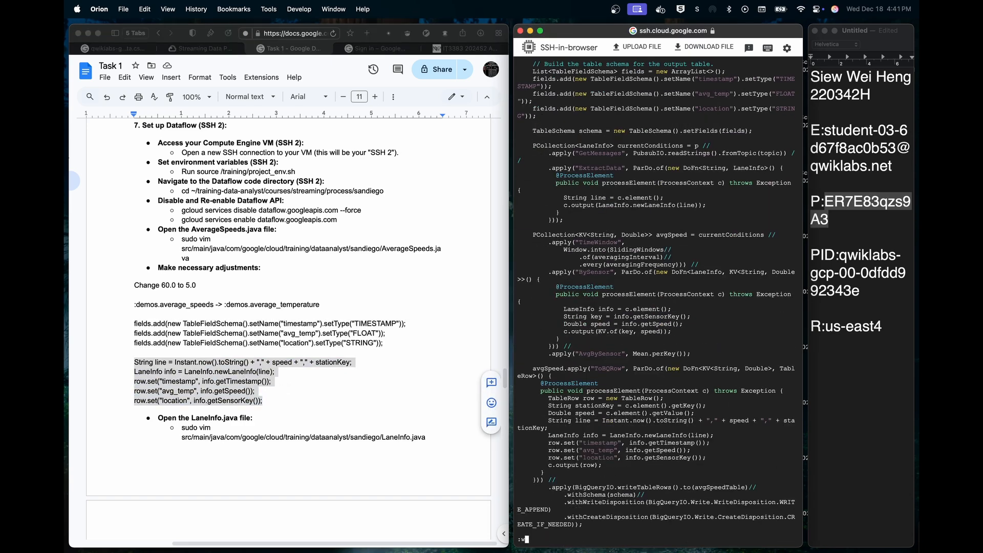
pyautogui.write('q')
pyautogui.press('Return')
# Open src/main/java/com/google/cloud/training/dataanalyst/sandiego/LaneInfo.java for editing with sudo vim.
pyautogui.moveTo(429, 445); pyautogui.dragTo(180, 431)
pyautogui.click(556, 317)
pyautogui.press('super+v')
pyautogui.press('Return')
# Replace the Field enum entries in LaneInfo.java with TIMESTAMP, SPEED, SENSORID, LATITUDE, LONGITUDE, FREEWAY_ID, FREEWAY_DIR, LANE.
pyautogui.scroll(-6, 287, 307)
pyautogui.moveTo(156, 271); pyautogui.dragTo(132, 260)
pyautogui.press('super+c')
pyautogui.click(579, 187)
pyautogui.write('/TIME')
pyautogui.press('Return')
pyautogui.hotkey('shift', 'v')
pyautogui.press('c')
pyautogui.press('super+v')
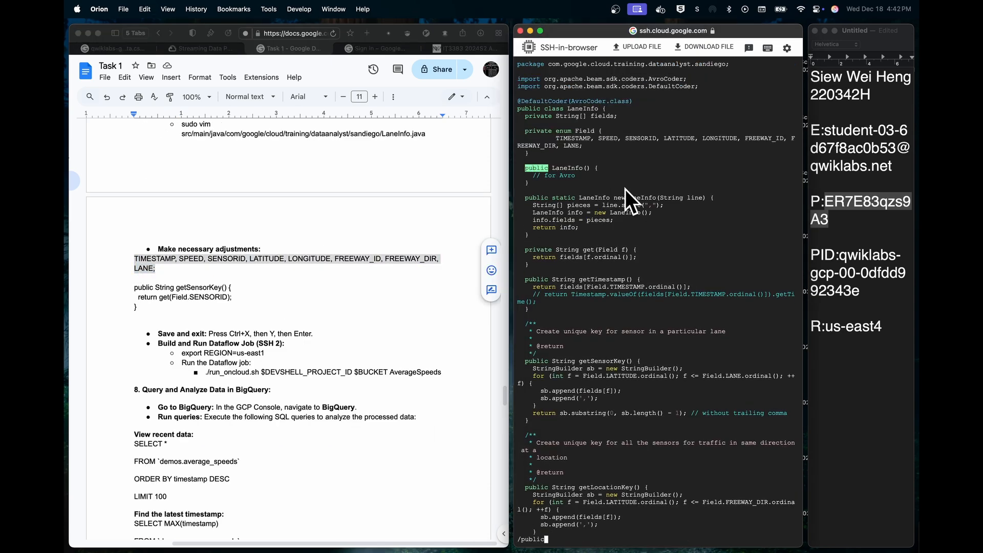
# Replace the getSensorKey method in LaneInfo.java with one returning get(Field.SENSORID), then save and close the file.
pyautogui.press('Return')
pyautogui.moveTo(137, 317); pyautogui.dragTo(122, 285)
pyautogui.press('super+c')
pyautogui.click(574, 225)
pyautogui.press('n')
pyautogui.press('n')
pyautogui.press('n')
pyautogui.hotkey('shift', 'v')
pyautogui.press('j')
pyautogui.press('j')
pyautogui.press('j')
pyautogui.press('j')
pyautogui.press('j')
pyautogui.press('j')
pyautogui.press('j')
pyautogui.press('c')
pyautogui.press('super+v')
pyautogui.press('BackSpace')
pyautogui.press('BackSpace')
pyautogui.press('BackSpace')
pyautogui.press('Escape')
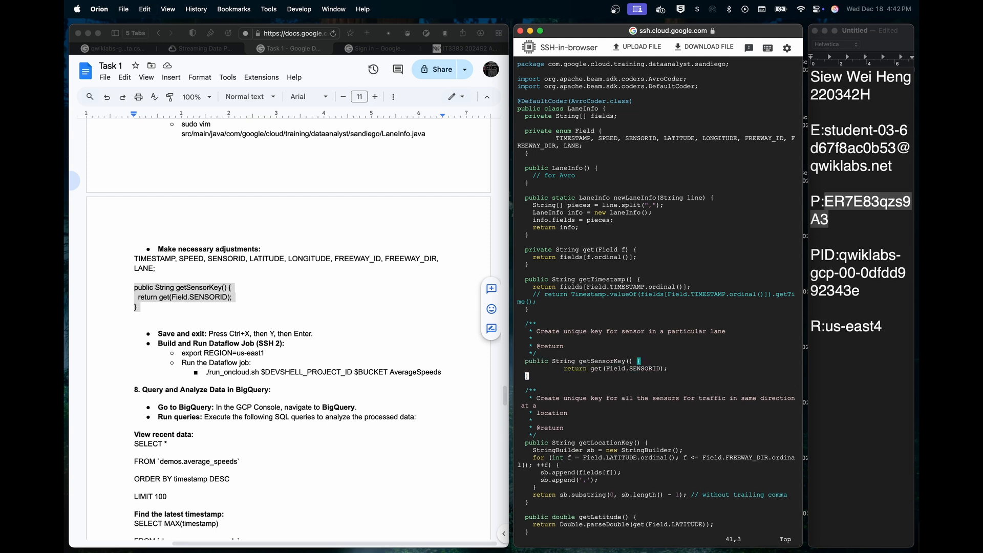
pyautogui.press('Return')
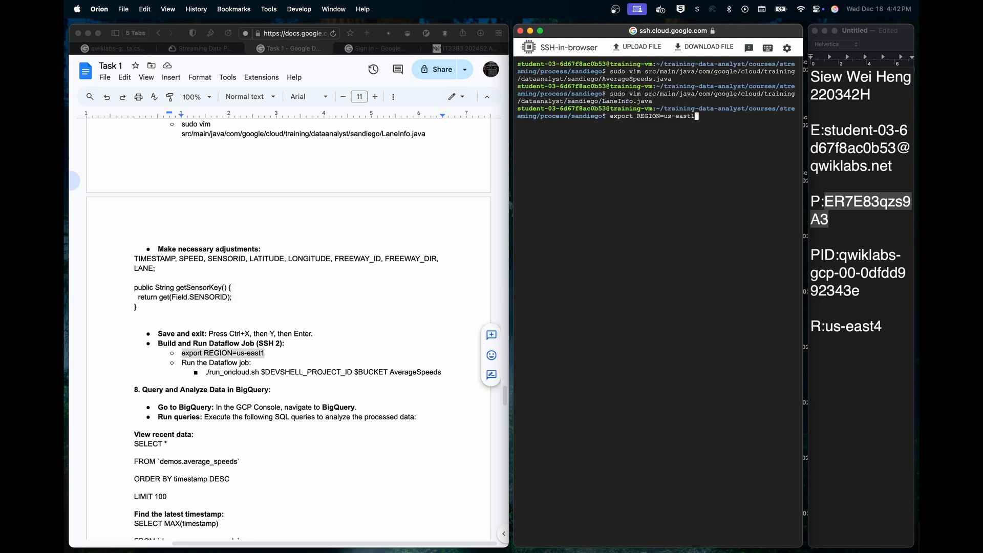
# Export REGION as us-east4 and launch the Dataflow job with ./run_oncloud.sh $DEVSHELL_PROJECT_ID $BUCKET AverageSpeeds.
pyautogui.write('4')
pyautogui.press('Return')
pyautogui.moveTo(205, 373); pyautogui.dragTo(533, 384)
pyautogui.press('super+c')
pyautogui.click(533, 384)
pyautogui.press('super+v')
pyautogui.press('Return')
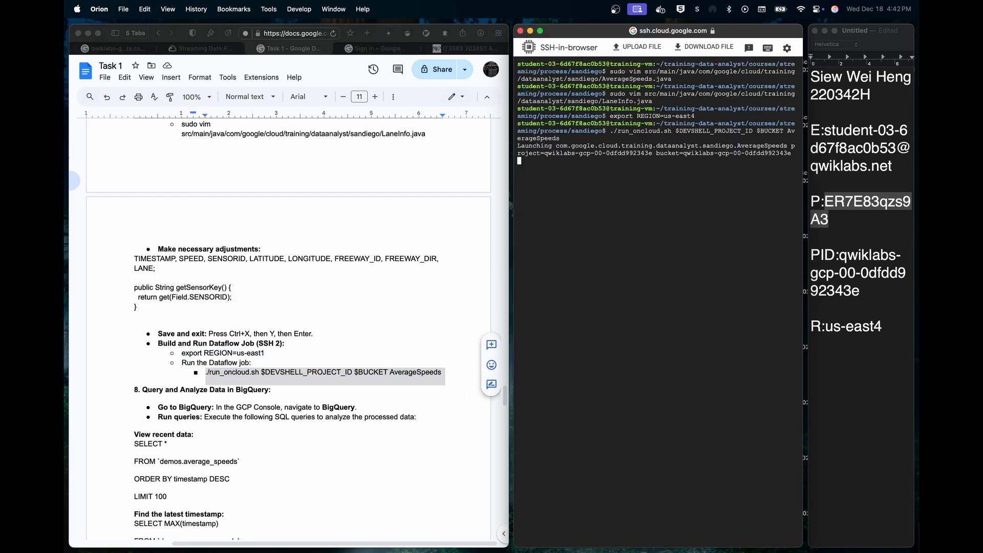
# Find BigQuery in the Google Cloud console and create a dataset with the ID demos in the project.
pyautogui.rightClick(191, 515)
pyautogui.click(242, 343)
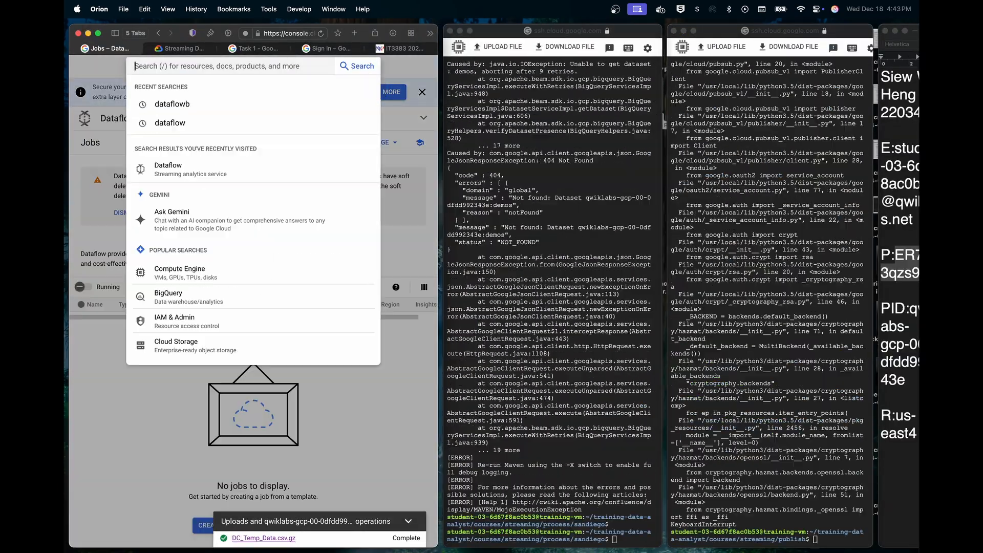
pyautogui.write('bigquery export')
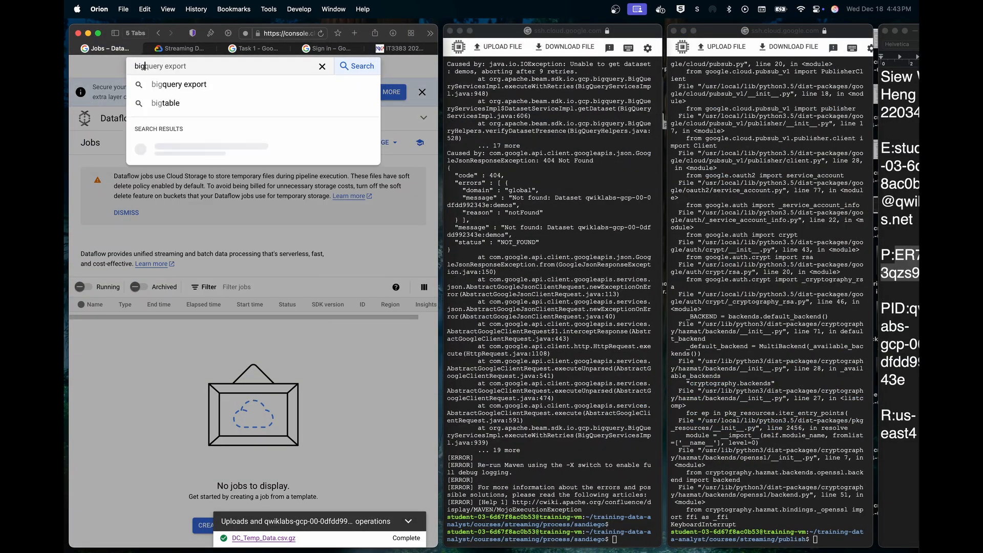
pyautogui.click(225, 153)
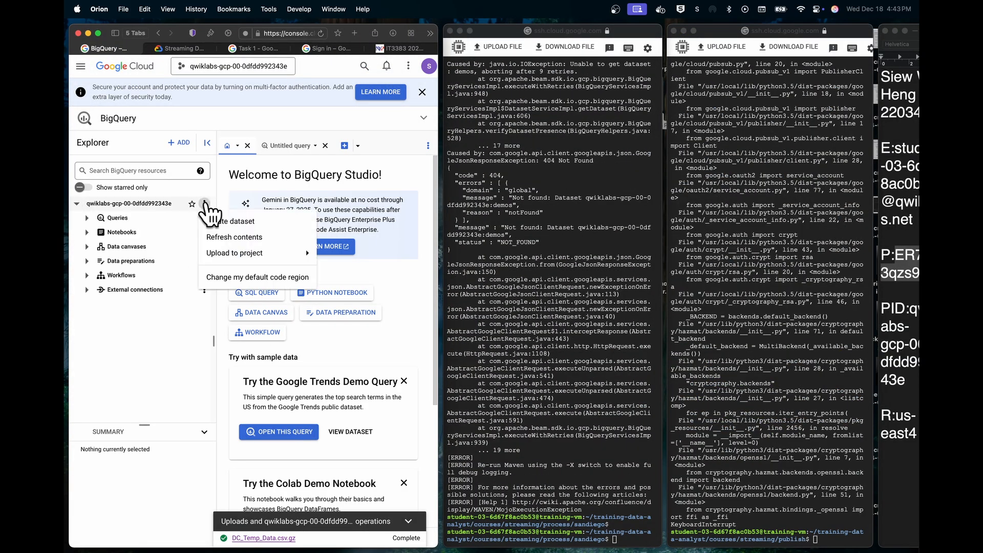
pyautogui.click(345, 132)
pyautogui.write('demos')
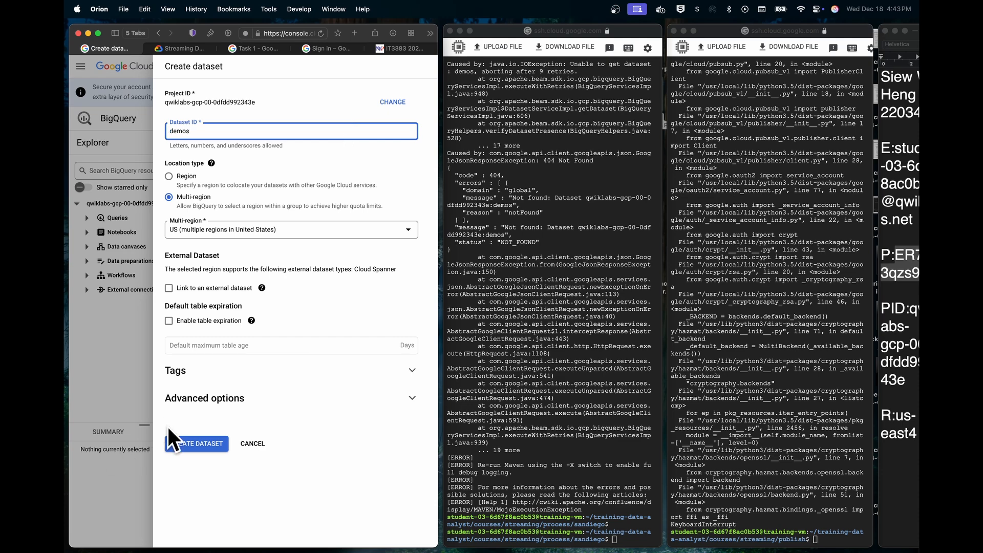
pyautogui.click(186, 442)
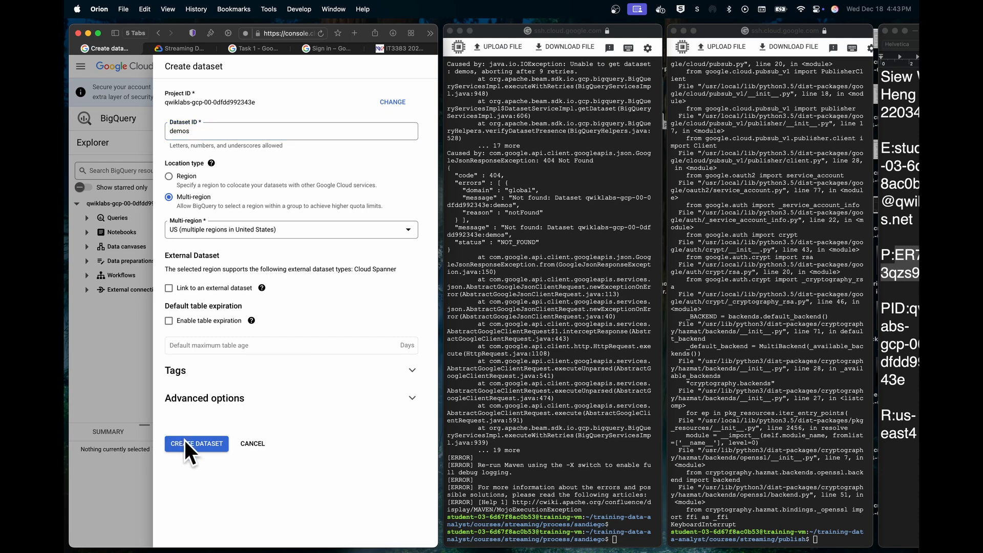
# Run the previous ./run_oncloud.sh command again in the second SSH session.
pyautogui.click(547, 444)
pyautogui.press('Up')
pyautogui.press('Return')
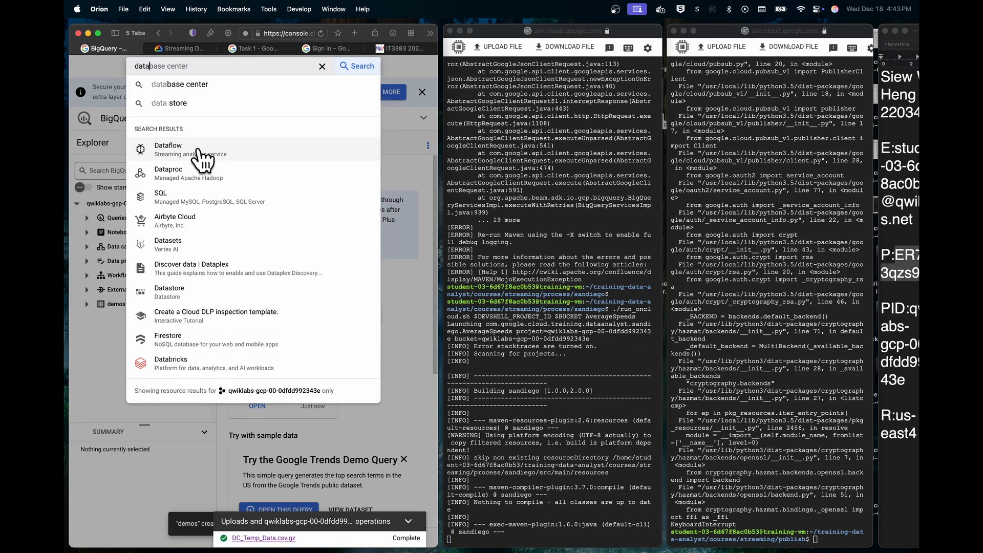
# Open Dataflow in the console and examine the averagespeeds job's graph and execution details.
pyautogui.click(202, 159)
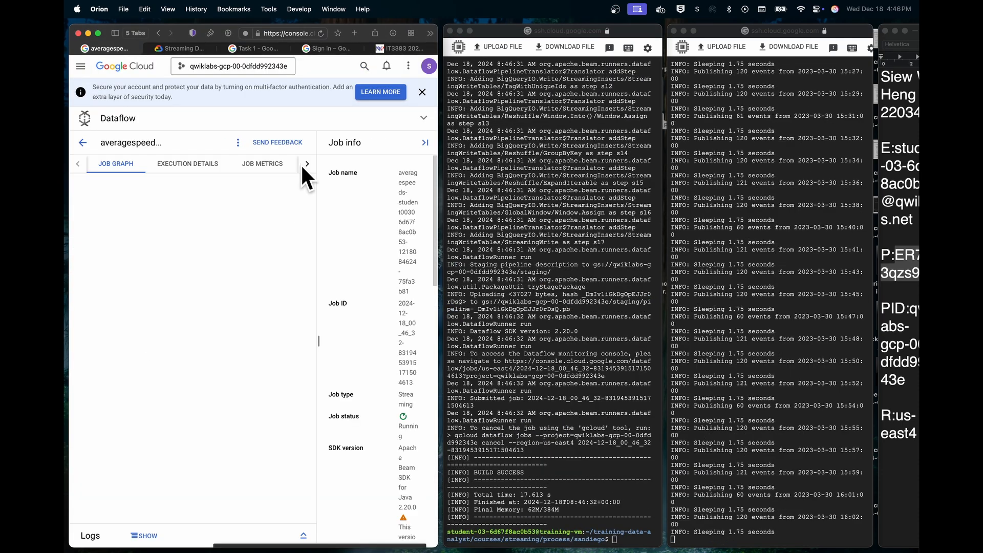
pyautogui.click(158, 164)
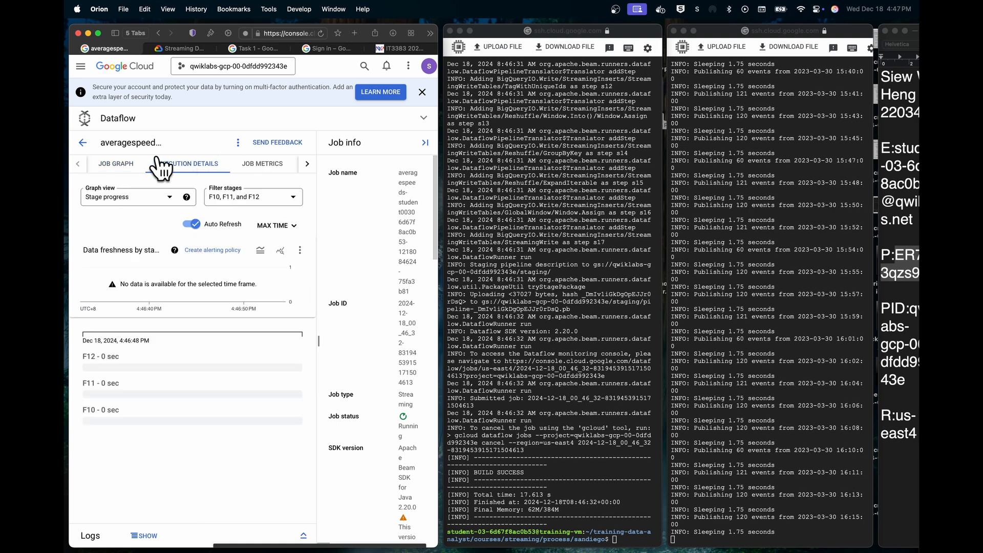
pyautogui.click(134, 165)
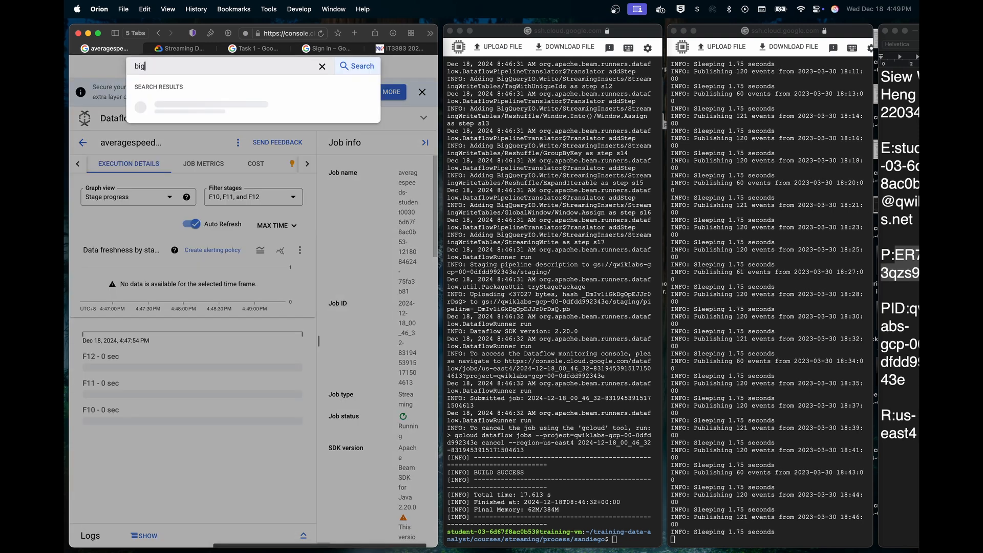
# Open BigQuery, find the average_temperature table in the demos dataset and run a SELECT * query on it limited to 1000 rows.
pyautogui.press('Return')
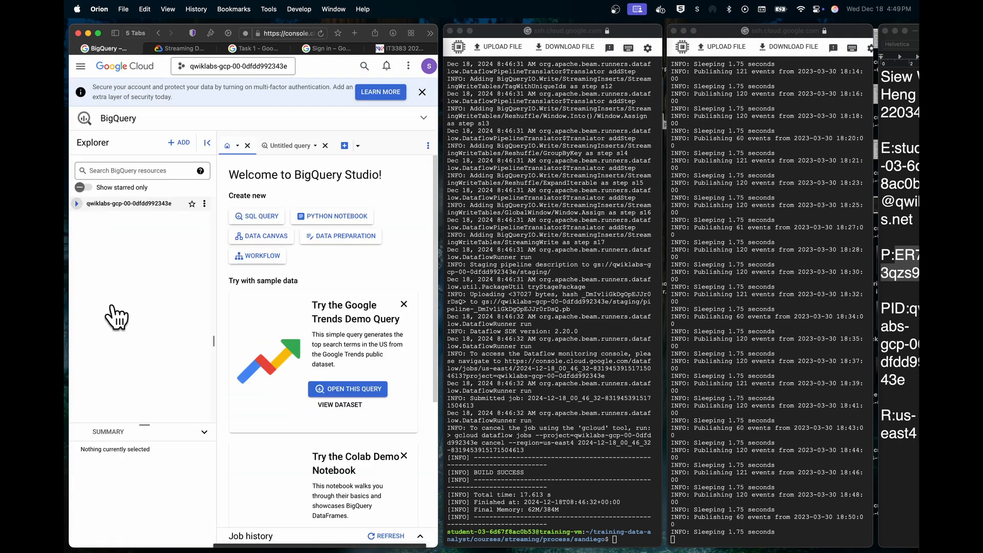
pyautogui.click(86, 304)
pyautogui.click(145, 318)
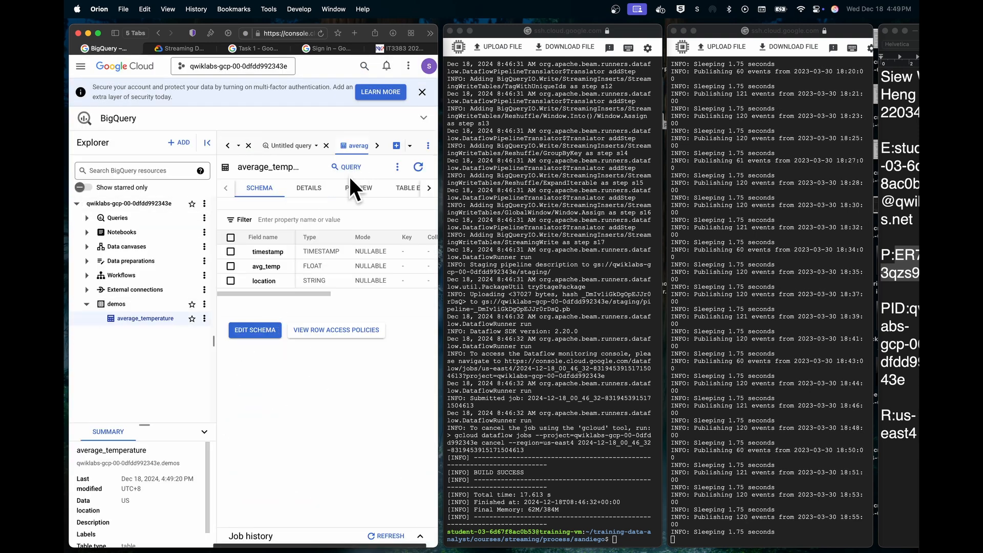
pyautogui.click(350, 170)
pyautogui.press('super+Return')
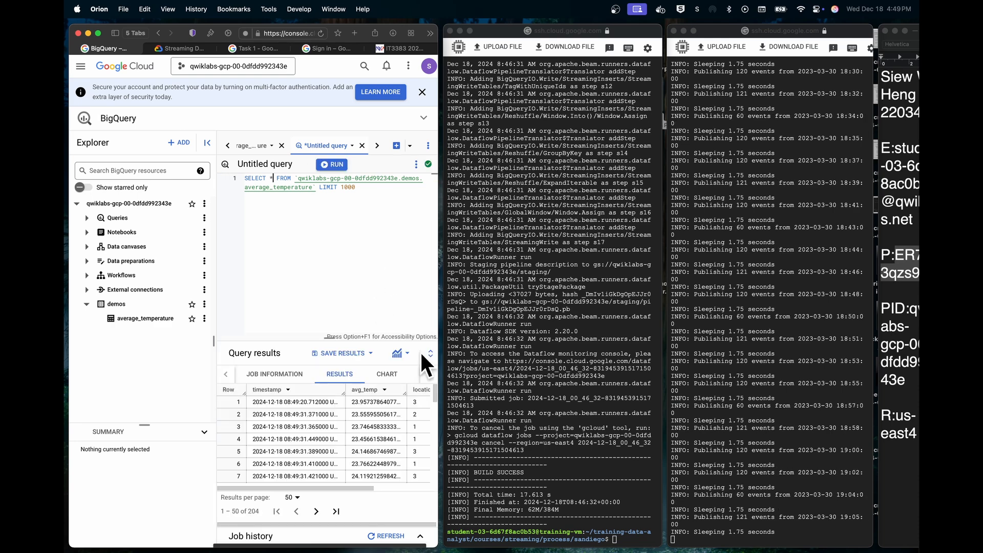
# Put away the two SSH terminal windows and widen the browser window showing the BigQuery query.
pyautogui.click(460, 31)
pyautogui.click(555, 31)
pyautogui.click(333, 118)
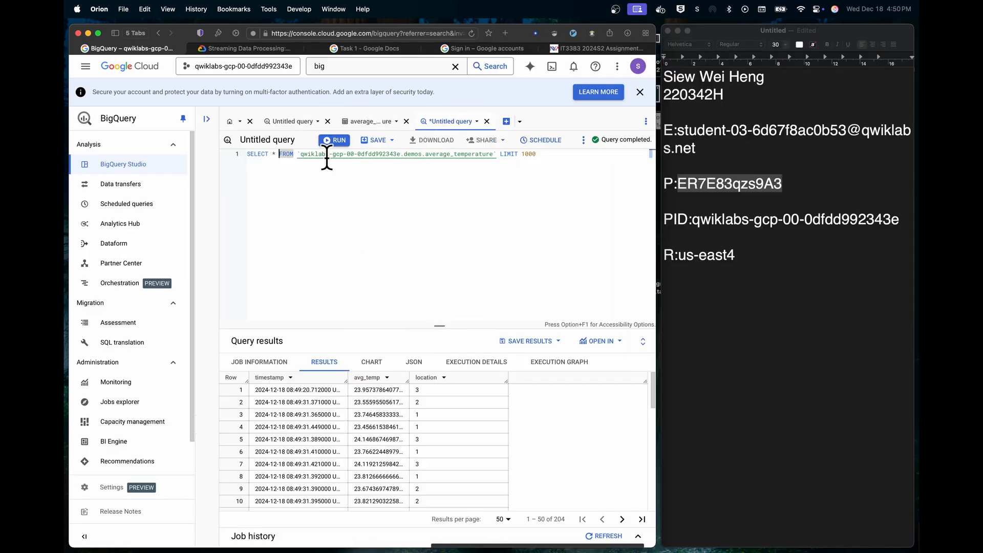
# Change the query to select MAX(timestamp) from the average_temperature table and run it.
pyautogui.click(278, 154)
pyautogui.press('Return')
pyautogui.click(282, 154)
pyautogui.press('BackSpace')
pyautogui.write('MAX(timestamp)')
pyautogui.press('super+Return')
# Query all columns FOR SYSTEM_TIME AS OF TIMESTAMP_SUB(CURRENT_TIMESTAMP(), INTERVAL 1 MINUTE), ordered by timestamp DESC with LIMIT 100, and browse the rows.
pyautogui.click(467, 164)
pyautogui.press('Return')
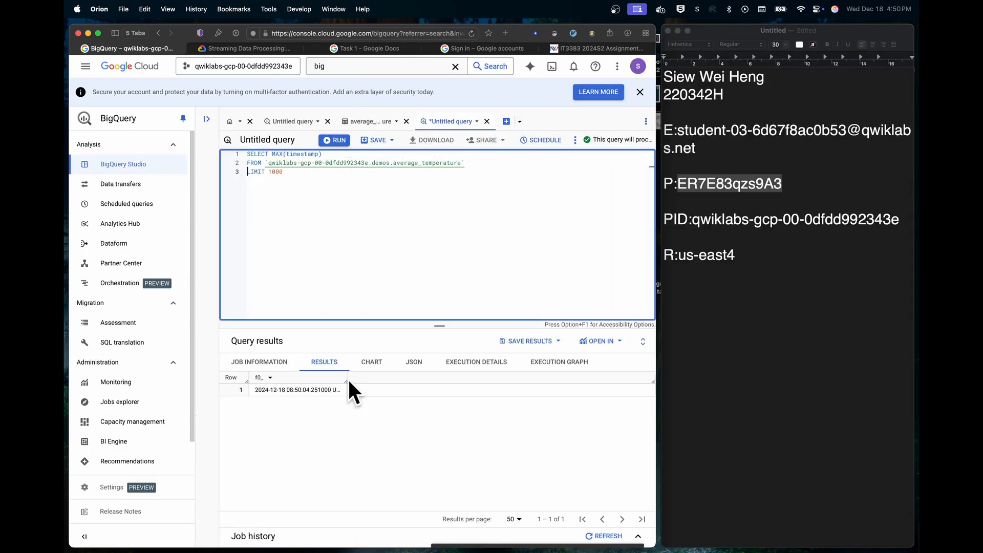
pyautogui.moveTo(303, 175); pyautogui.dragTo(232, 173)
pyautogui.press('super+v')
pyautogui.moveTo(332, 154); pyautogui.dragTo(283, 154)
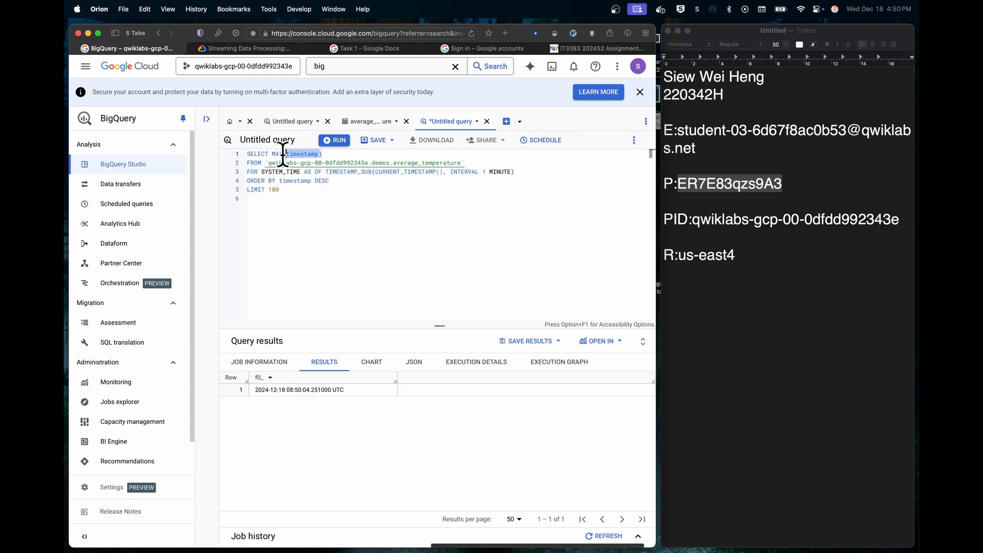
pyautogui.write('*')
pyautogui.press('super+Return')
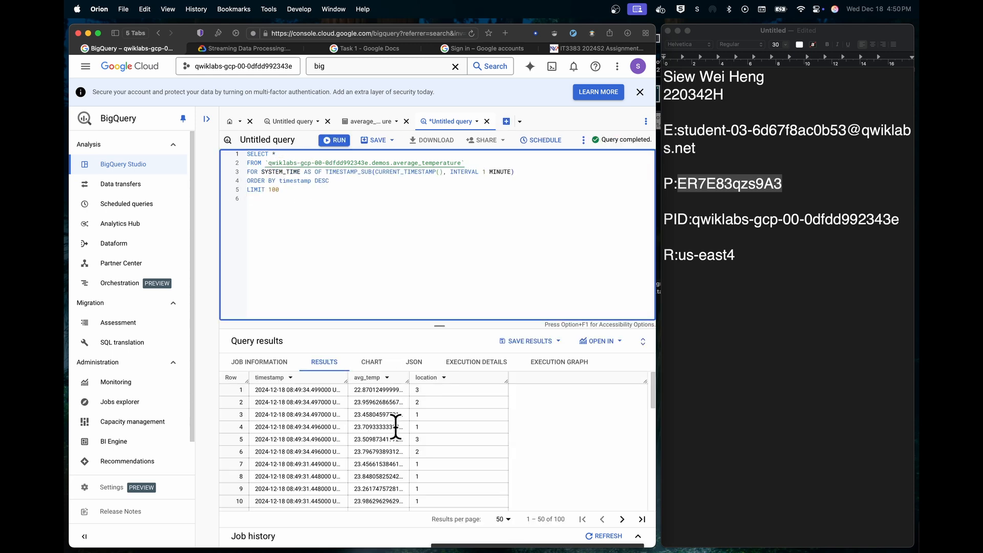
pyautogui.scroll(-10, 447, 433)
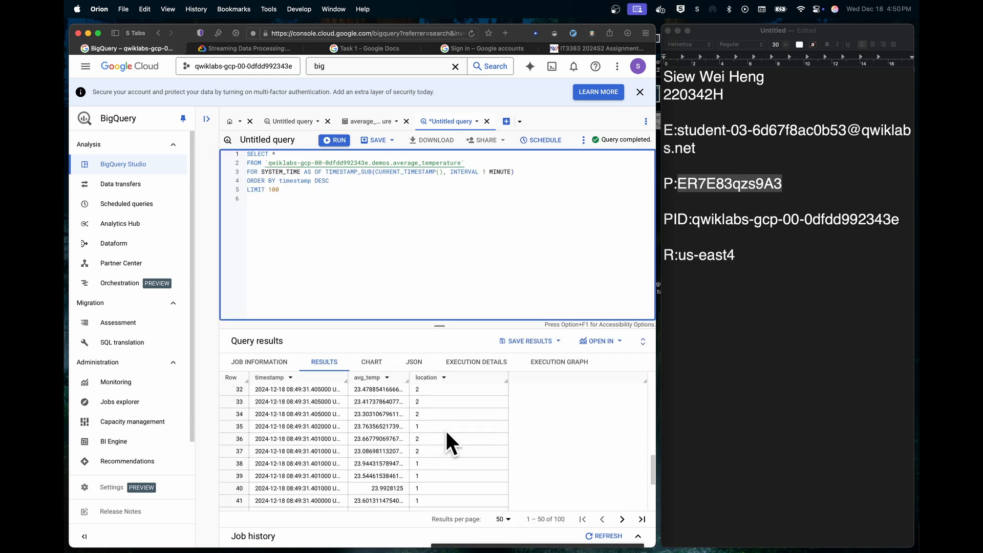
pyautogui.scroll(10, 445, 429)
# Select timestamp, location, avg_temp and a LAG-based temp_change_rate partitioned by location instead, run the query and review its rows.
pyautogui.tripleClick(435, 154)
pyautogui.press('super+v')
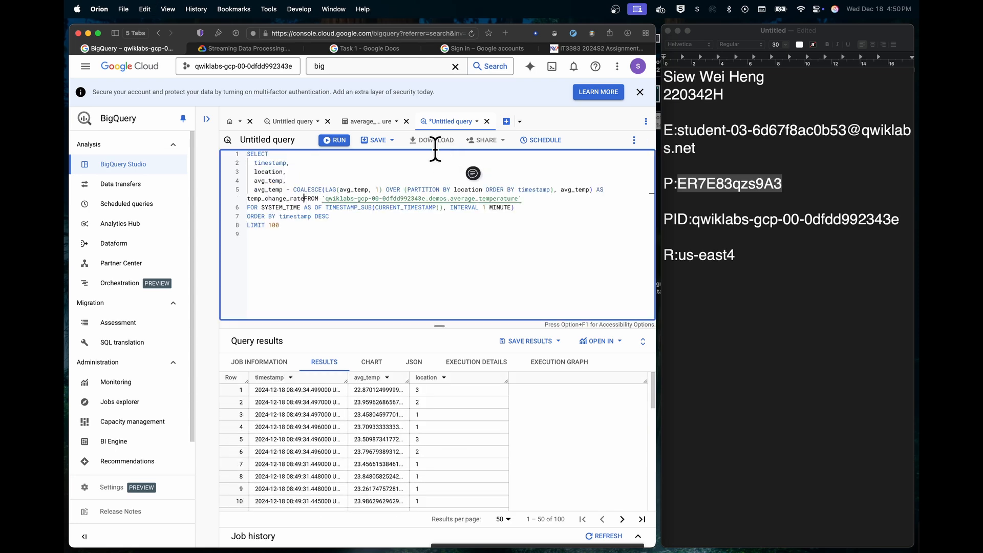
pyautogui.press('Return')
pyautogui.press('super+Return')
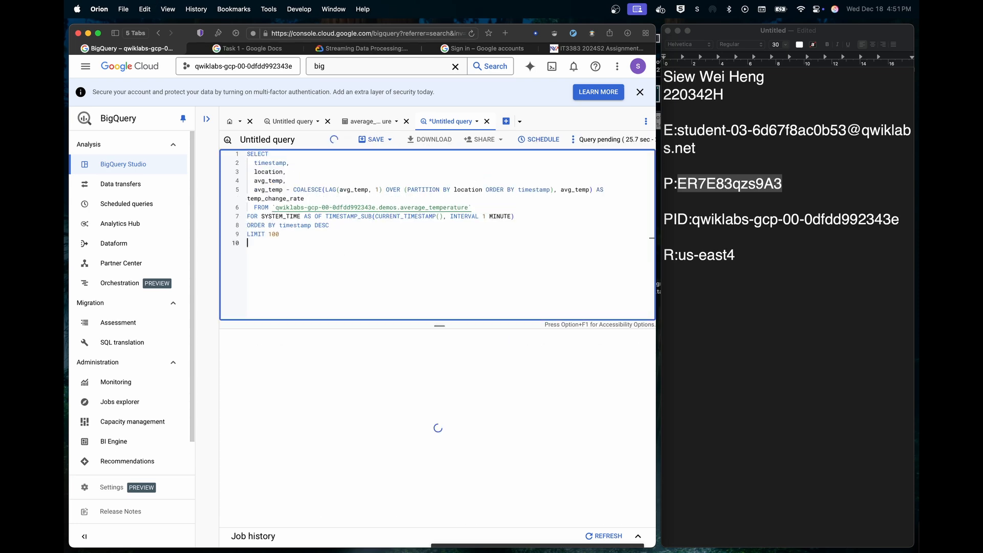
pyautogui.doubleClick(515, 389)
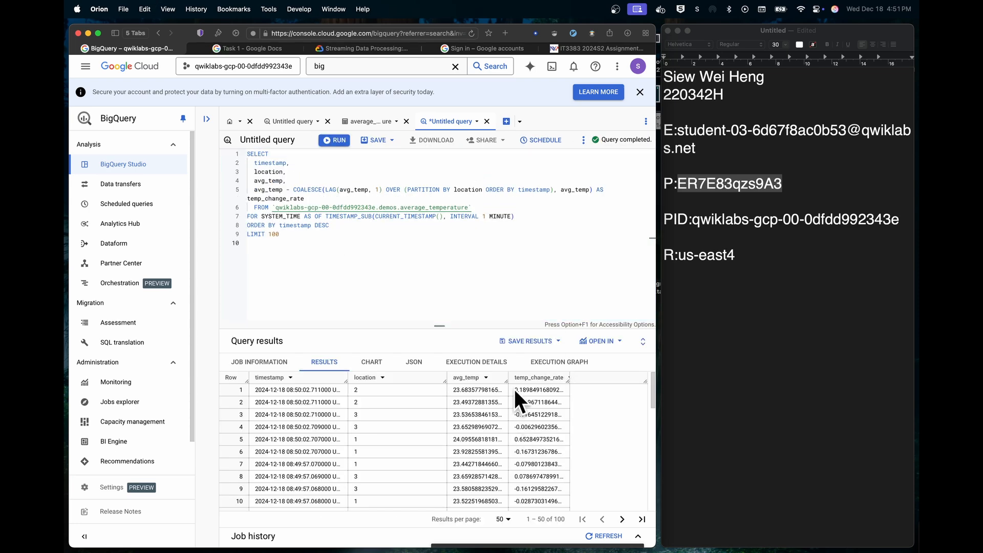
pyautogui.scroll(-5, 562, 410)
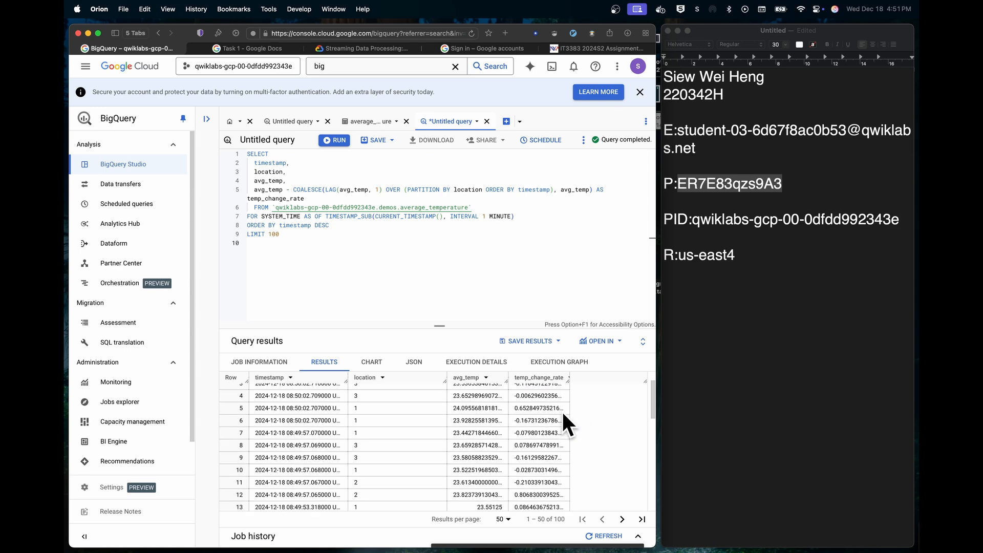
pyautogui.scroll(-9, 561, 410)
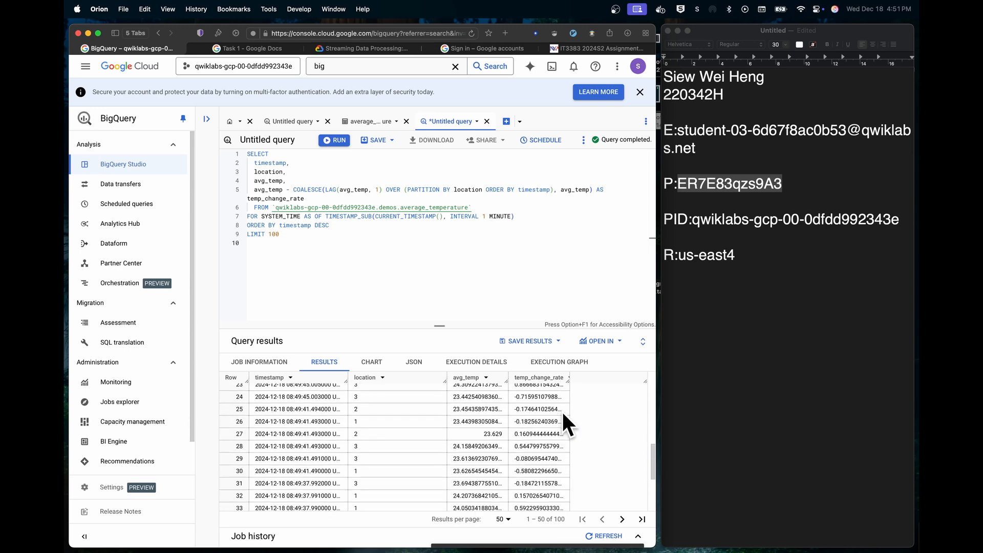
# Rewrite the query with a TempWithFlag CTE flagging avg_temp > 24, sum the flags per location as time_above_threshold, and run it.
pyautogui.moveTo(305, 199); pyautogui.dragTo(211, 144)
pyautogui.write('WITH  TempWithFlag AS (    SELECT      timestamp,      location,      avg_temp,      CASE        WHEN avg_temp > 24 THEN 1 -- Example threshold        ELSE 0      END AS above_threshold_flag')
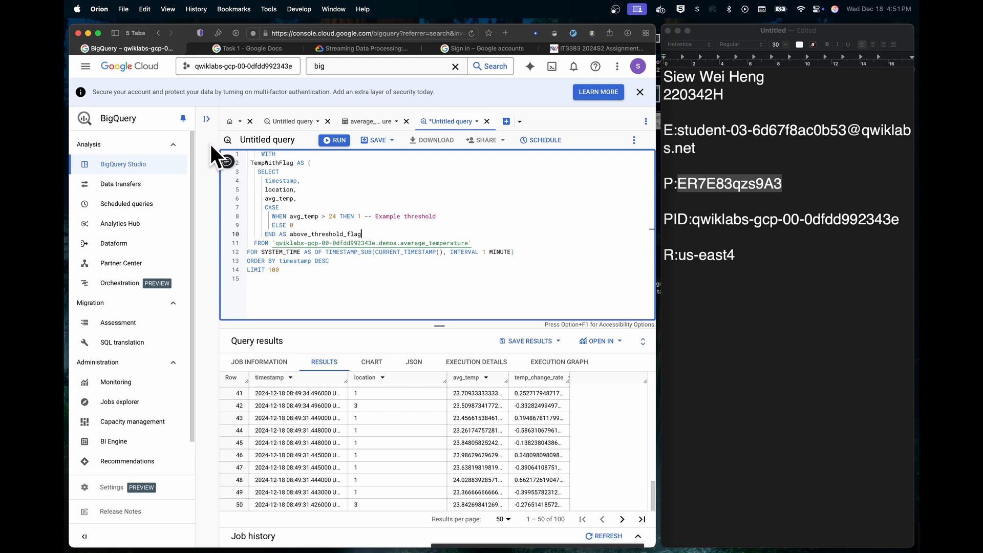
pyautogui.moveTo(281, 270); pyautogui.dragTo(220, 253)
pyautogui.write(') SELECT  location,  SUM(above_threshold_flag) AS time_above_threshold FROM  TempWithFlag GROUP BY  location')
pyautogui.press('super+Return')
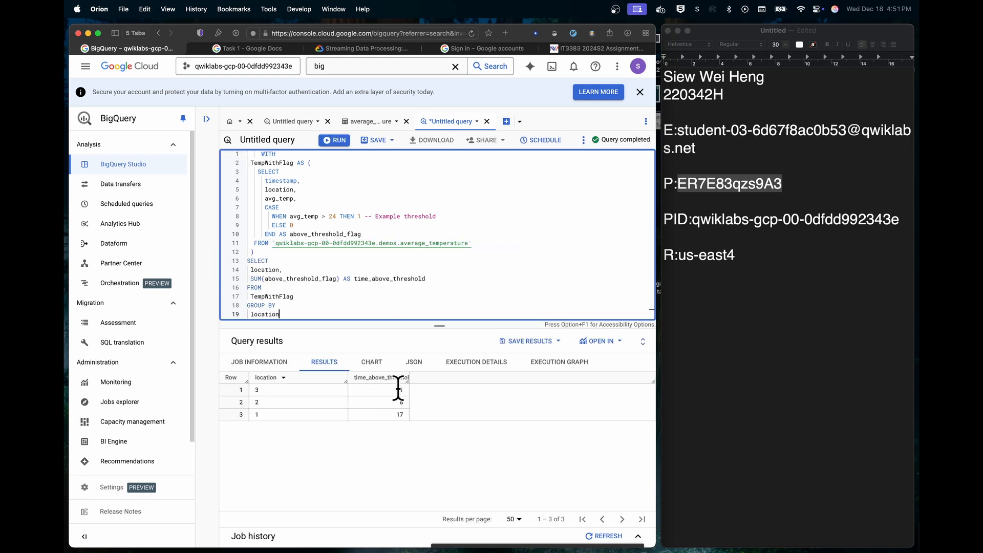
# Rerun the threshold query with the avg_temp limit set to 28 and again with it set to 25.
pyautogui.press('super+Return')
pyautogui.press('BackSpace')
pyautogui.write('8')
pyautogui.press('super+Return')
pyautogui.press('BackSpace')
pyautogui.write('5')
pyautogui.press('super+Return')
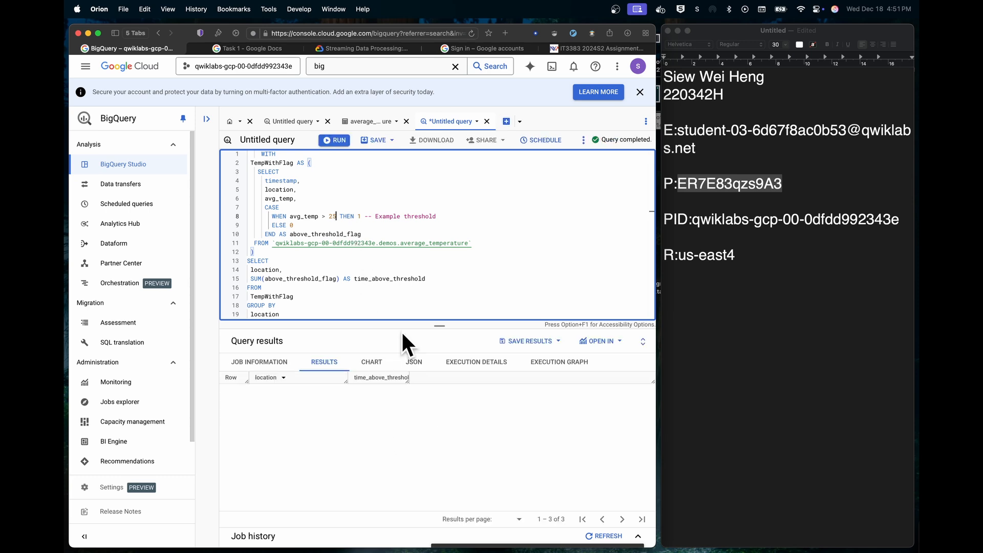
pyautogui.click(392, 251)
# Search the console for monitoring and start a new alerting policy.
pyautogui.click(425, 67)
pyautogui.write('m')
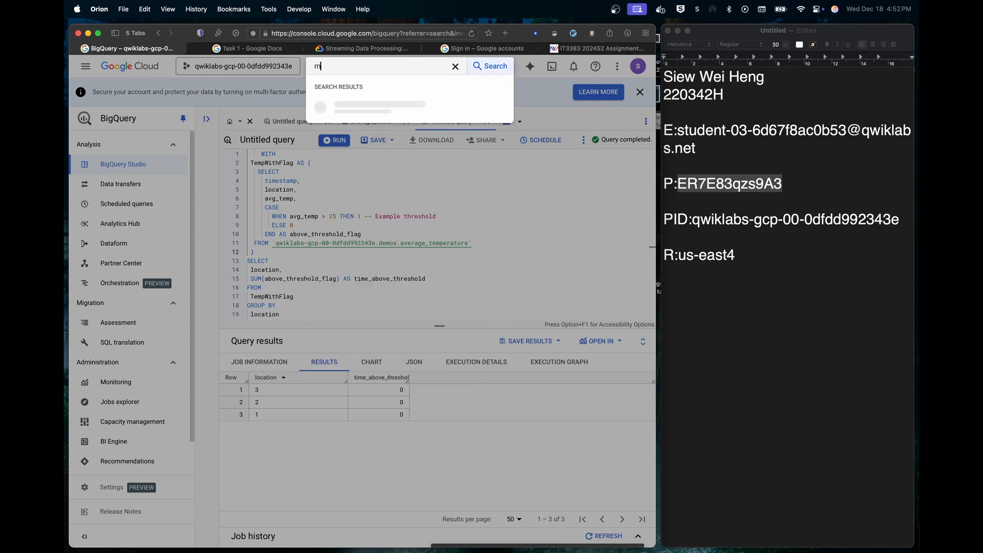
pyautogui.write('onitoring')
pyautogui.press('Return')
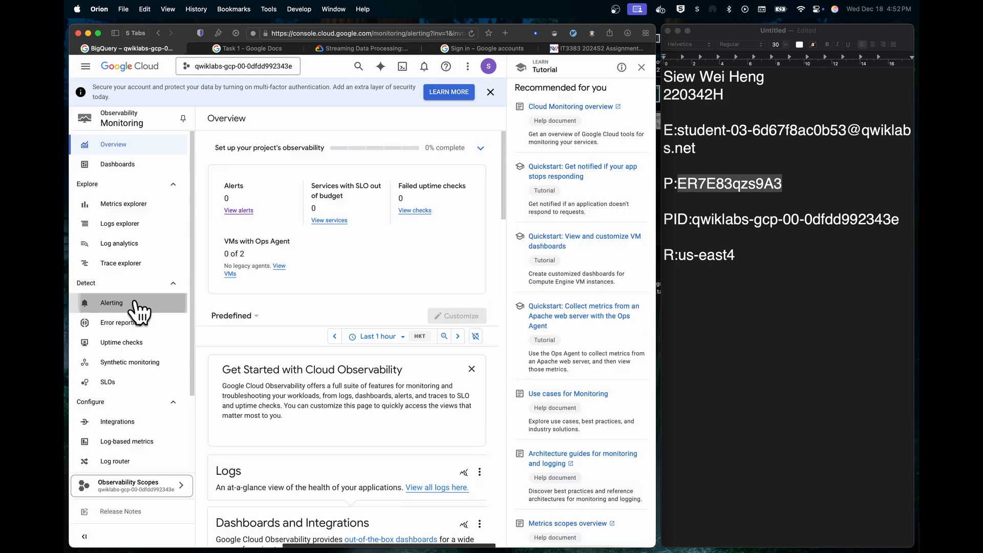
pyautogui.click(135, 303)
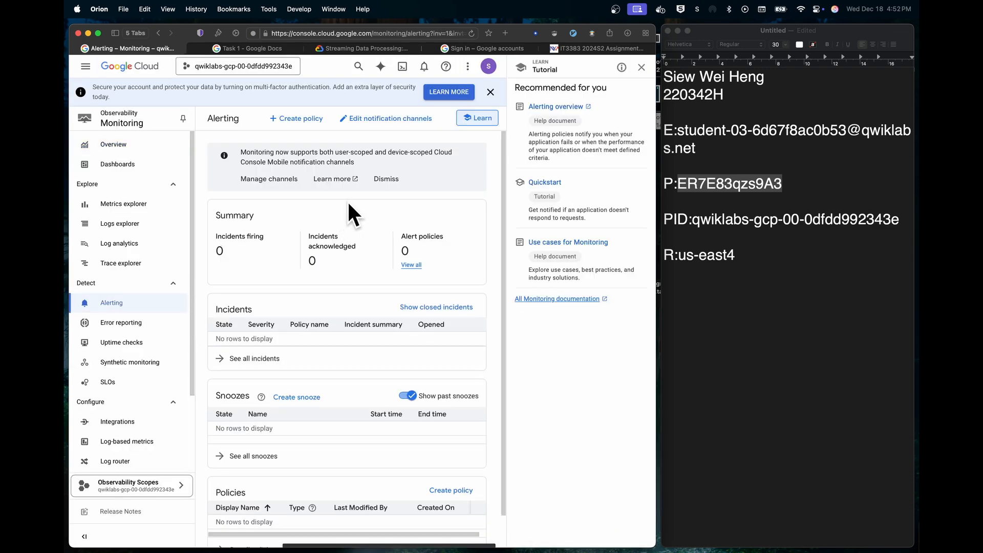
pyautogui.click(300, 120)
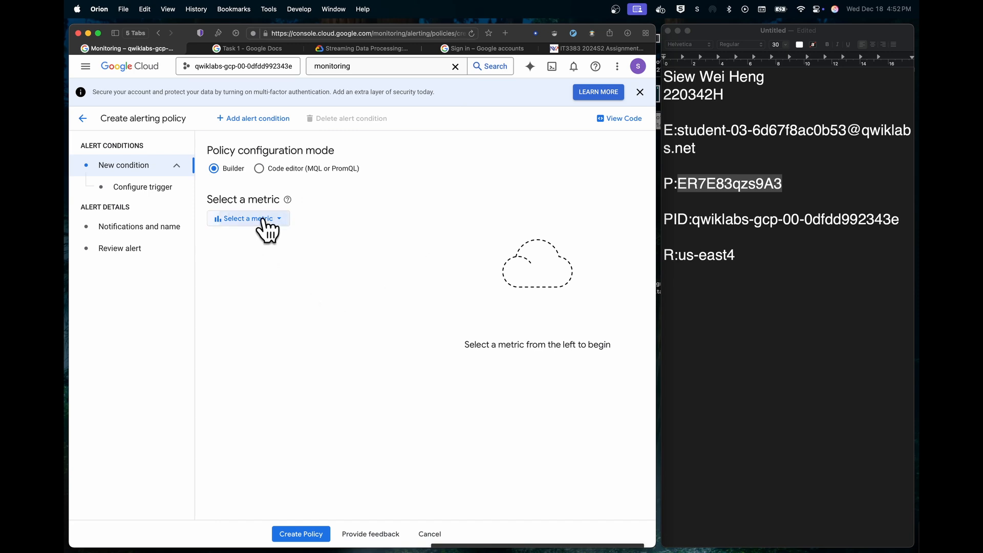
# Filter the metrics by lag and choose the Dataflow Job System lag metric for the alert condition.
pyautogui.click(264, 220)
pyautogui.write('lag')
pyautogui.click(338, 334)
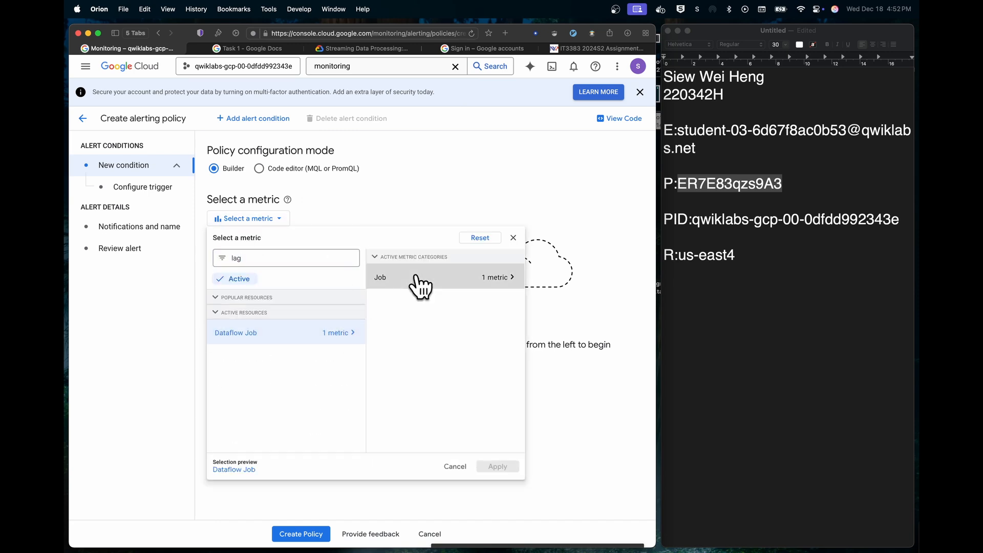
pyautogui.click(421, 279)
pyautogui.click(552, 279)
pyautogui.click(619, 464)
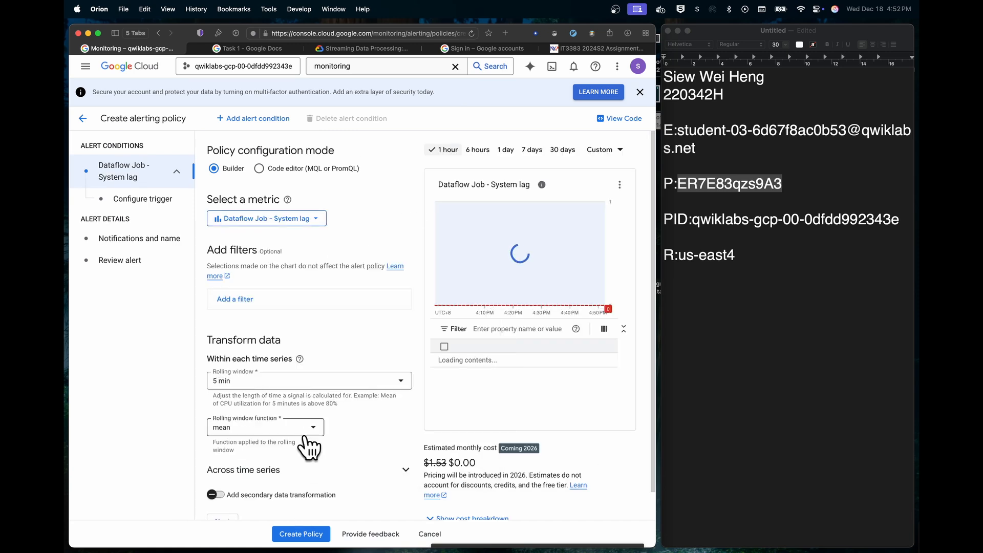
# Set the alert trigger to fire above a threshold value of 5 and continue to the notification settings.
pyautogui.scroll(-3, 307, 448)
pyautogui.click(222, 505)
pyautogui.click(256, 338)
pyautogui.write('5')
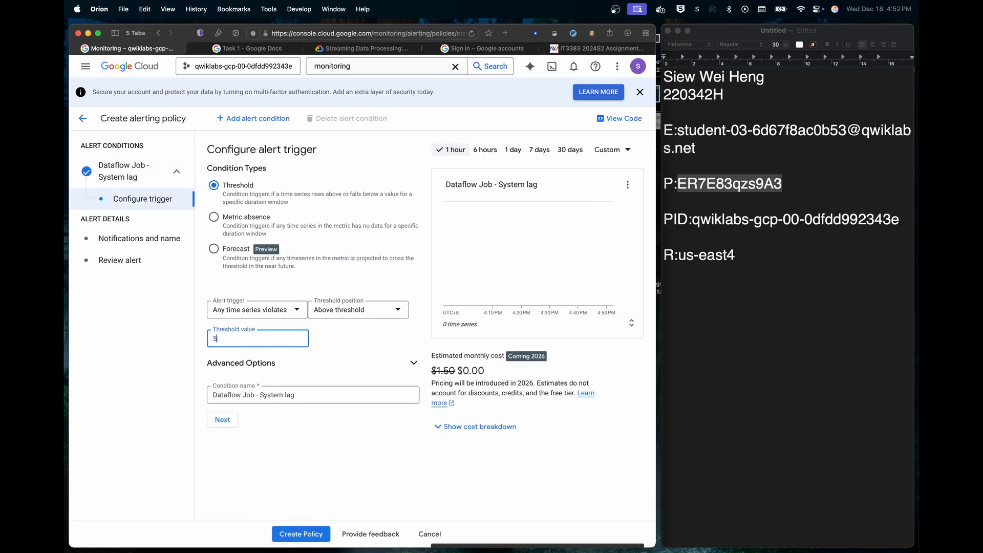
pyautogui.click(223, 420)
# Create an email notification channel with the student account's e-mail address and the display name student.
pyautogui.click(333, 214)
pyautogui.click(383, 247)
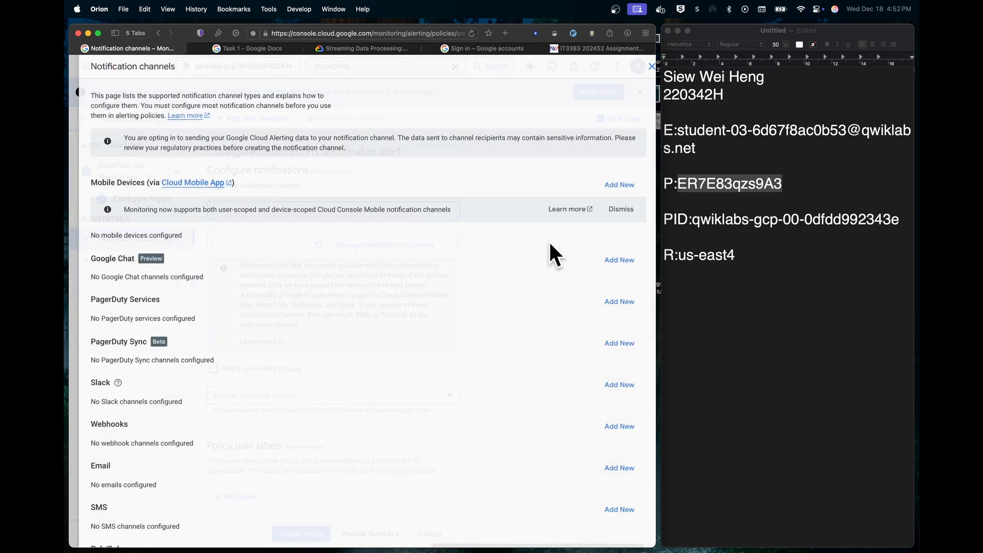
pyautogui.click(621, 469)
pyautogui.moveTo(678, 130); pyautogui.dragTo(697, 149)
pyautogui.press('super+c')
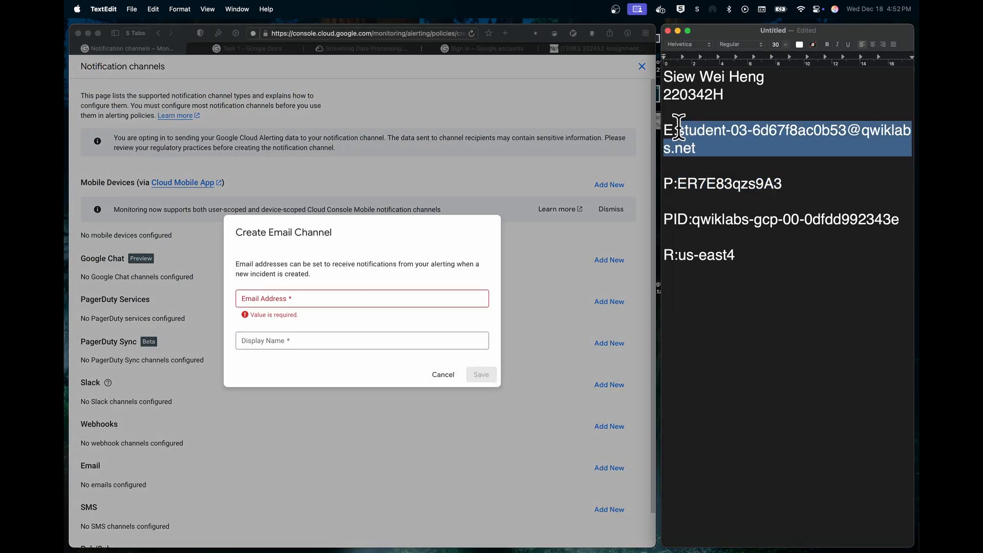
pyautogui.click(308, 308)
pyautogui.press('super+v')
pyautogui.click(315, 338)
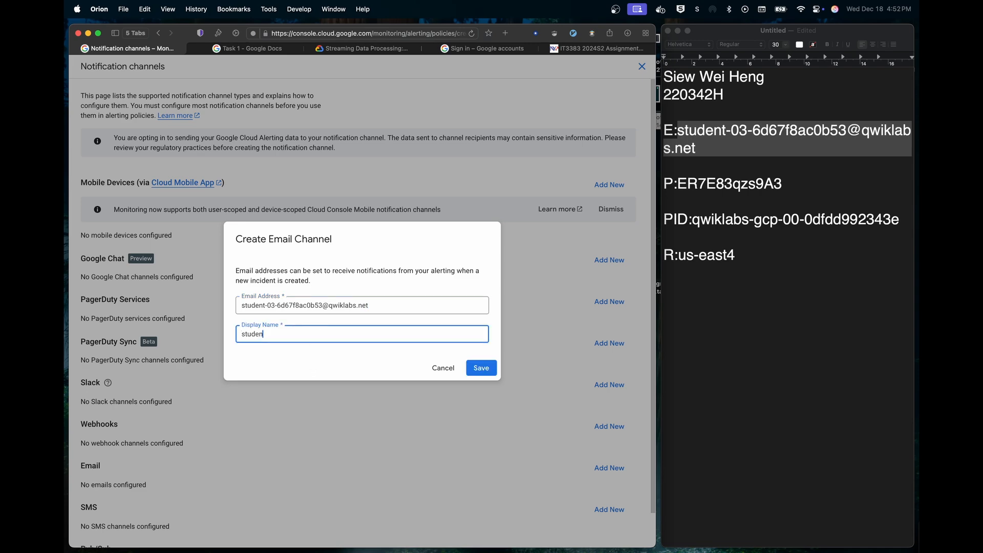
pyautogui.click(482, 367)
pyautogui.click(641, 66)
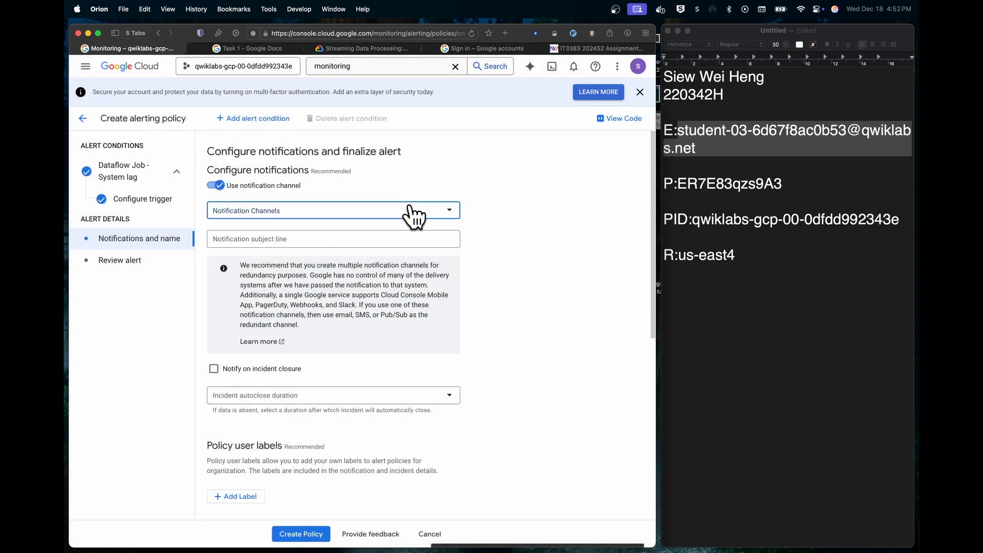
# Assign the student notification channel to the alert policy, name the policy lag and create it.
pyautogui.click(312, 210)
pyautogui.click(277, 262)
pyautogui.click(436, 316)
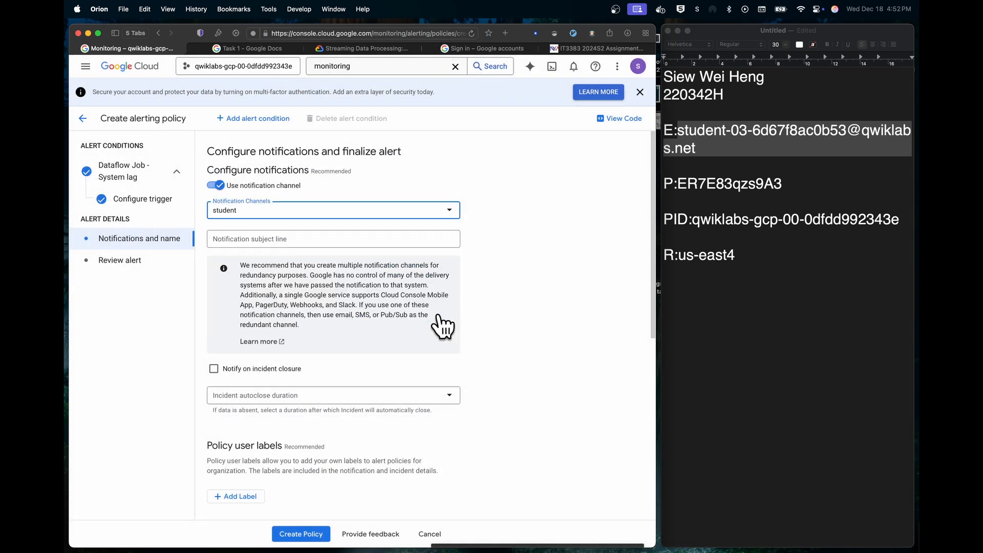
pyautogui.scroll(-7, 330, 461)
pyautogui.click(345, 467)
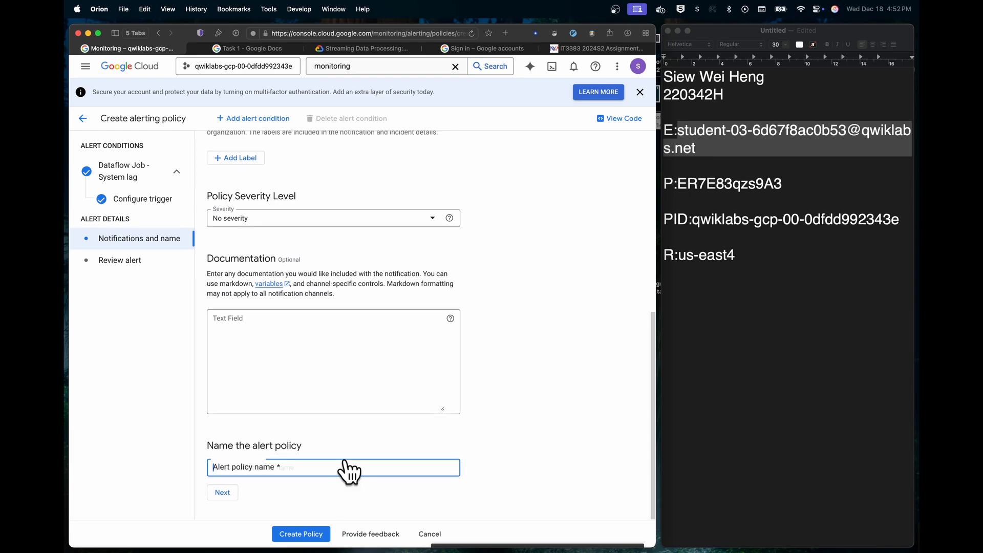
pyautogui.click(301, 534)
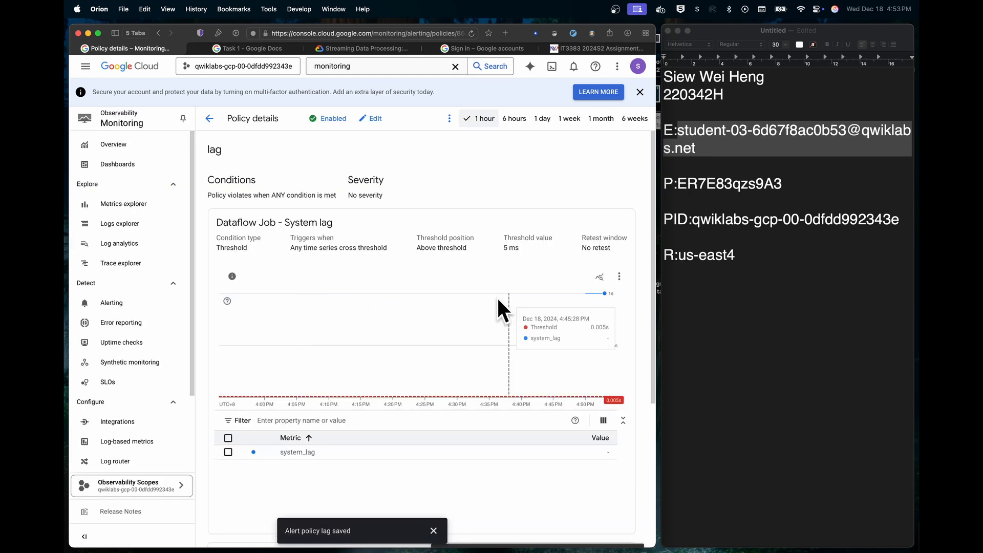
# Create a new monitoring dashboard and add a line chart widget to it.
pyautogui.click(119, 165)
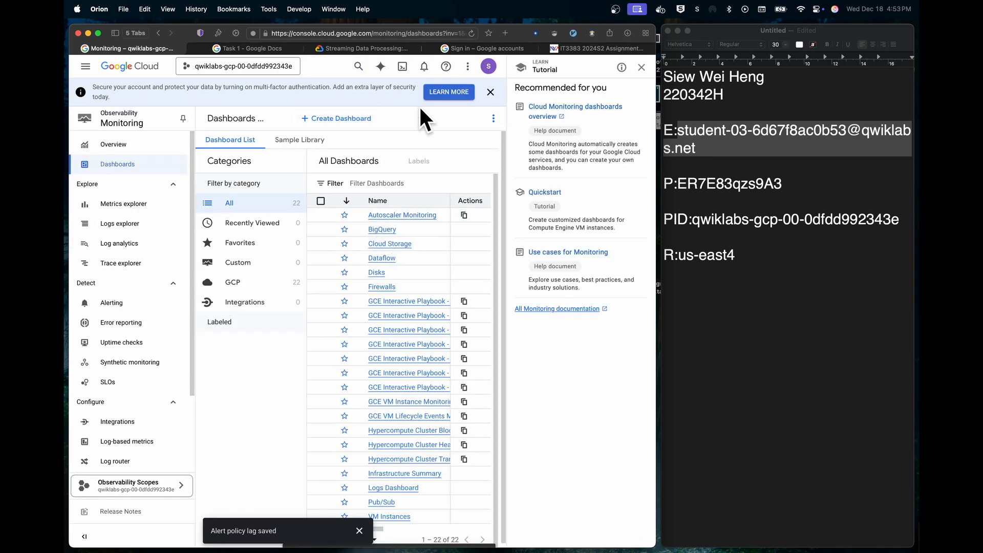
pyautogui.click(435, 118)
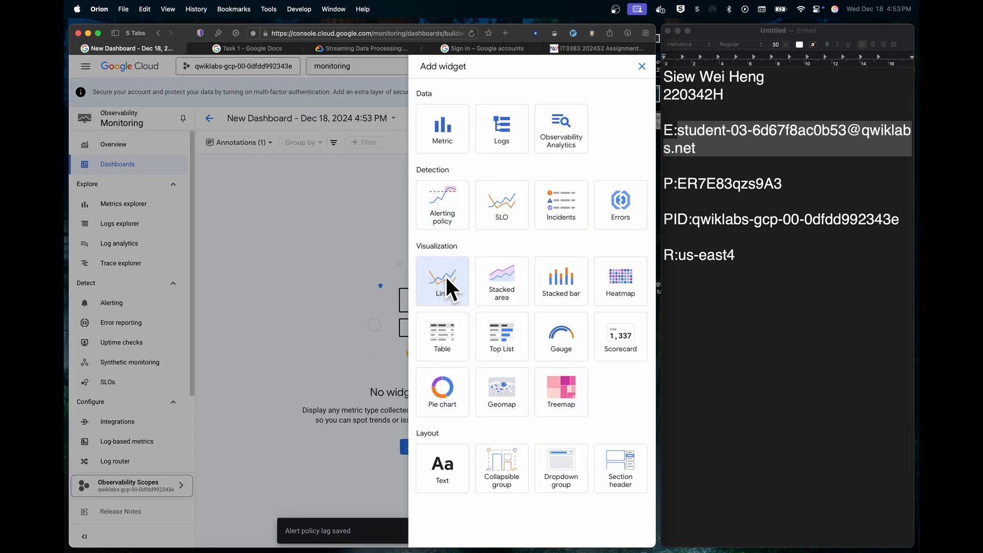
pyautogui.click(445, 275)
# Filter the metrics by lag and set the line chart's metric to the Dataflow Job System lag.
pyautogui.click(210, 115)
pyautogui.write('lag')
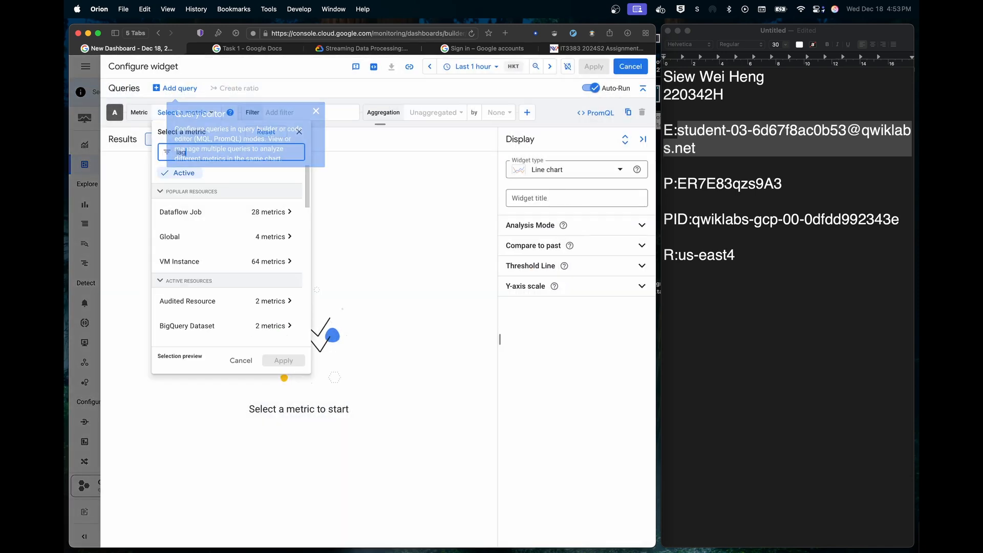
pyautogui.click(281, 211)
pyautogui.click(402, 201)
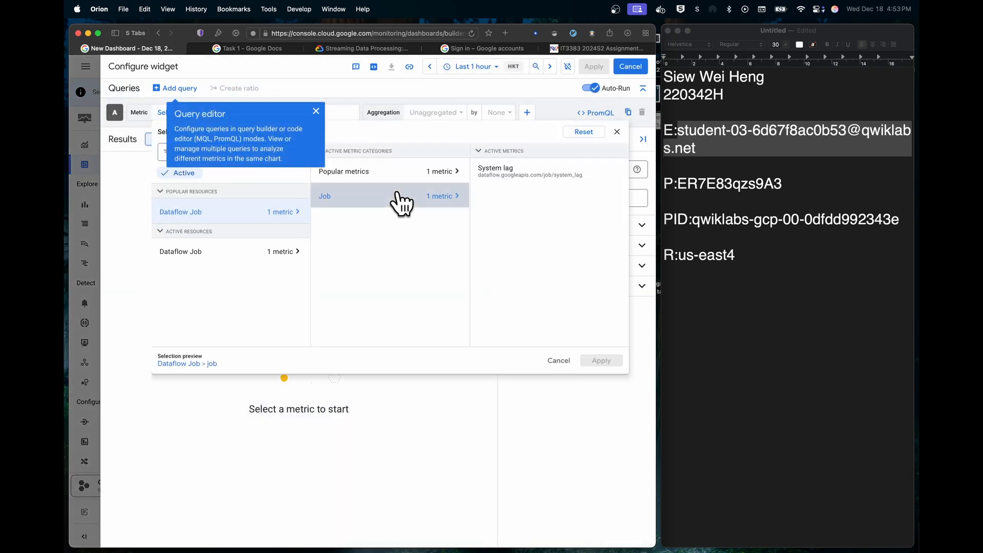
pyautogui.click(522, 174)
pyautogui.click(523, 174)
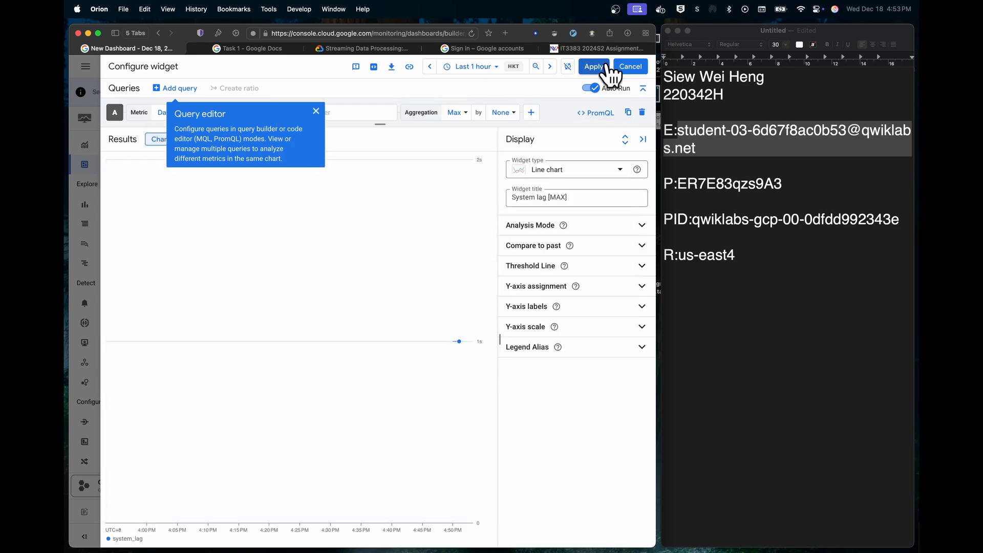
# Apply the System lag line chart configuration to the monitoring dashboard.
pyautogui.click(607, 67)
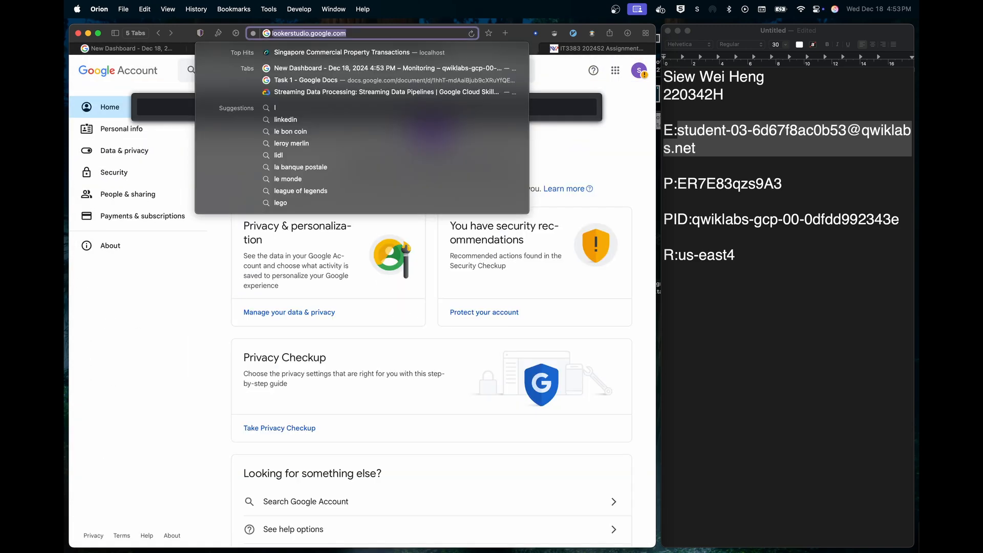
# Open lookerstudio.google.com, start a blank report and complete the account setup, answering No to all e-mail update options.
pyautogui.press('Return')
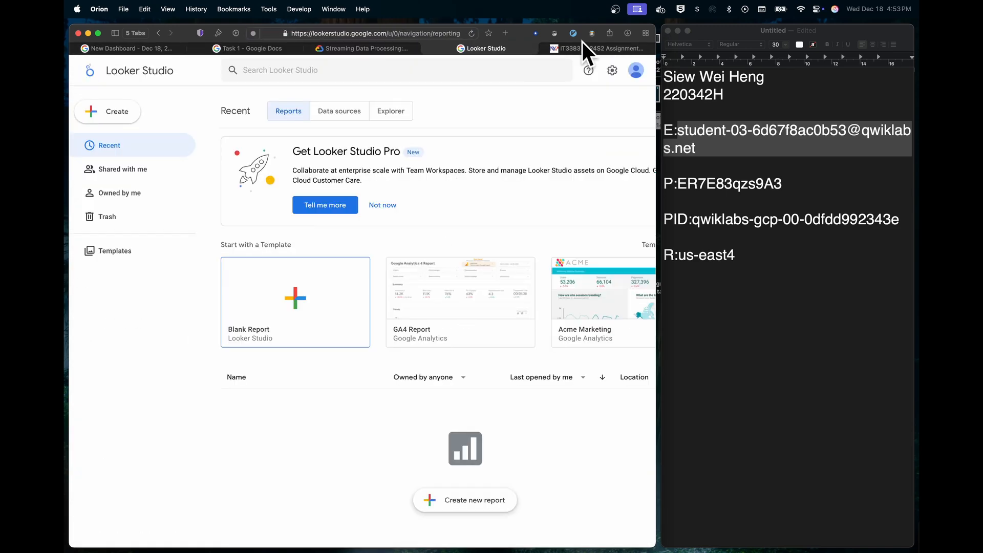
pyautogui.click(325, 274)
pyautogui.click(276, 389)
pyautogui.click(210, 356)
pyautogui.click(504, 398)
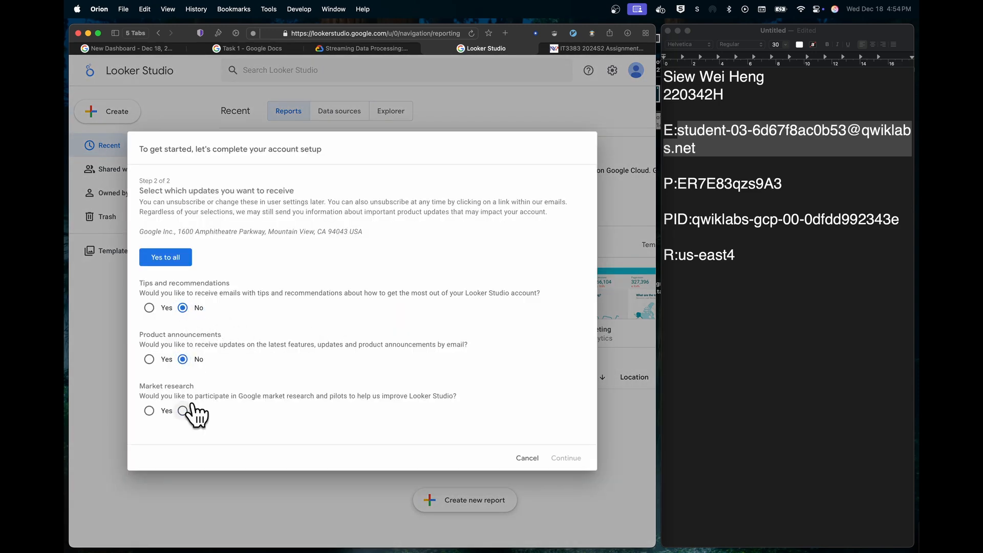
pyautogui.click(566, 458)
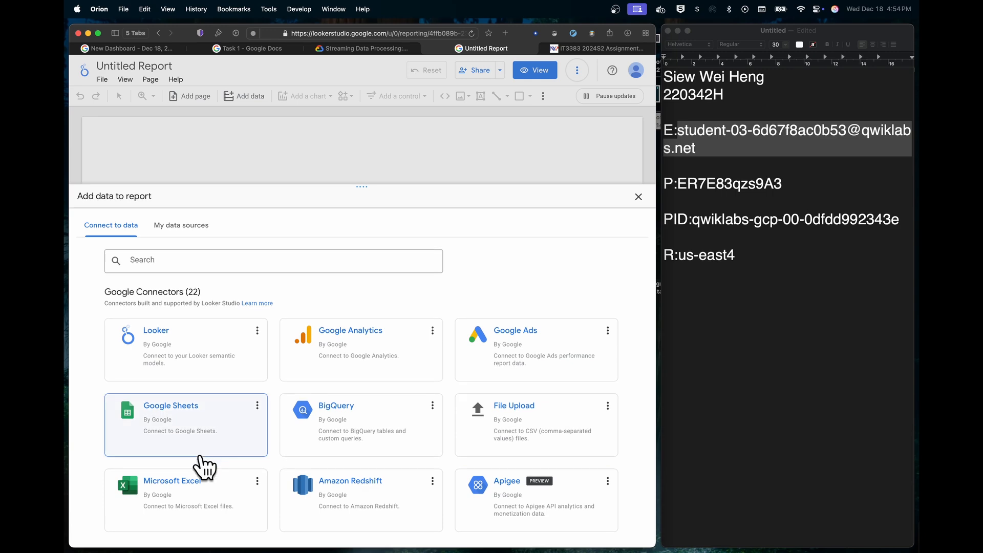
# Connect the report to BigQuery and add the average_temperature table from the lab project as its data source.
pyautogui.click(361, 438)
pyautogui.click(144, 390)
pyautogui.click(662, 199)
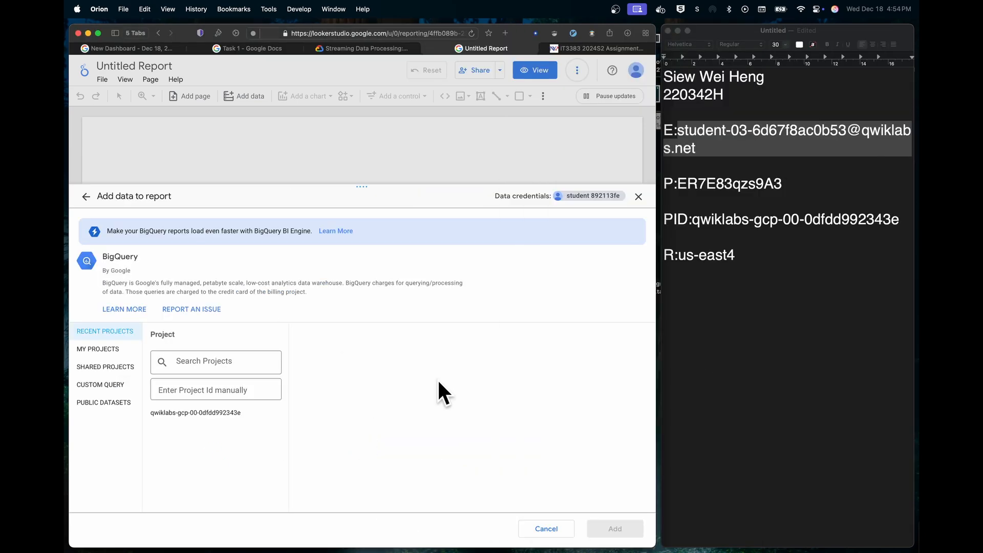
pyautogui.click(217, 412)
pyautogui.click(342, 385)
pyautogui.click(538, 387)
pyautogui.click(615, 529)
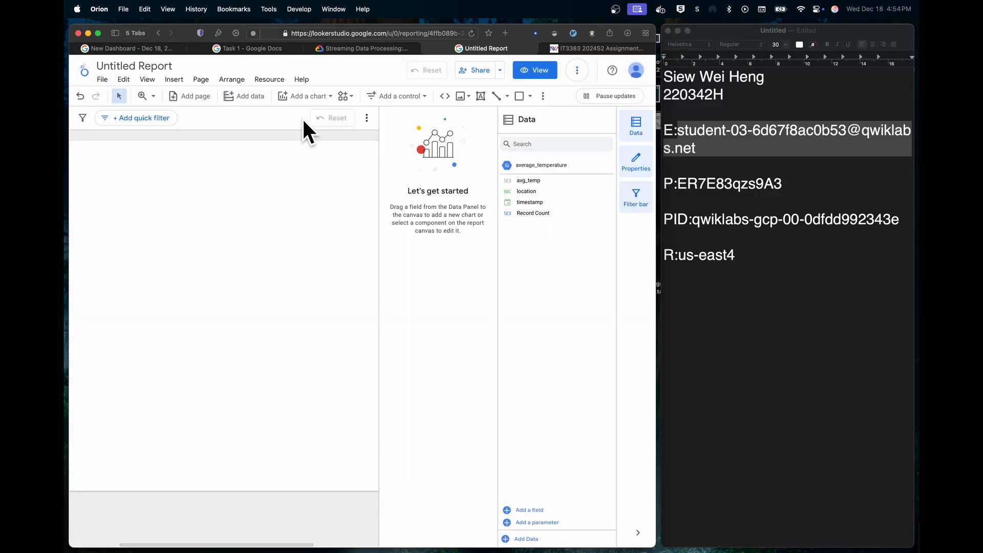
# Insert a donut chart of Record Count by location and title it "Number of rows per location".
pyautogui.click(307, 96)
pyautogui.click(318, 268)
pyautogui.click(146, 199)
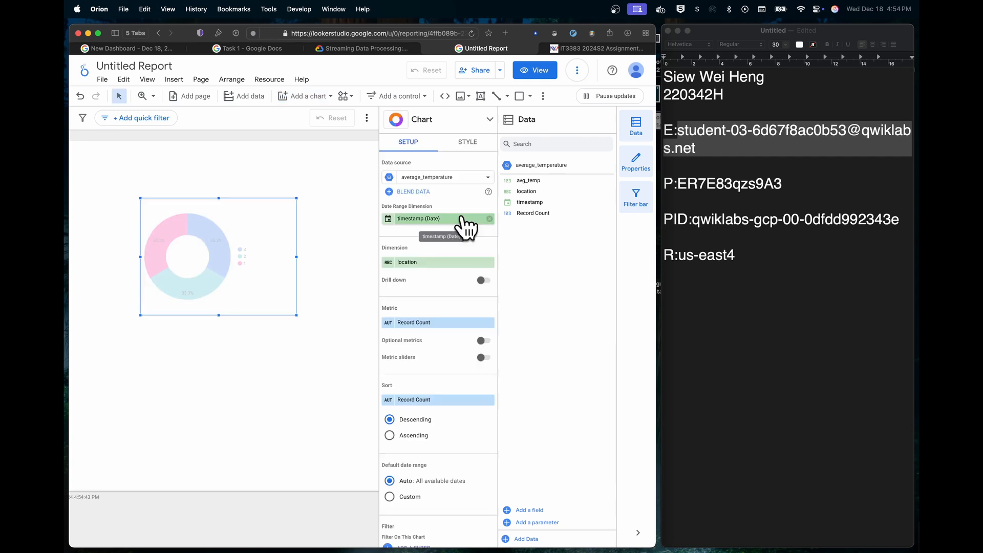
pyautogui.click(467, 144)
pyautogui.click(481, 177)
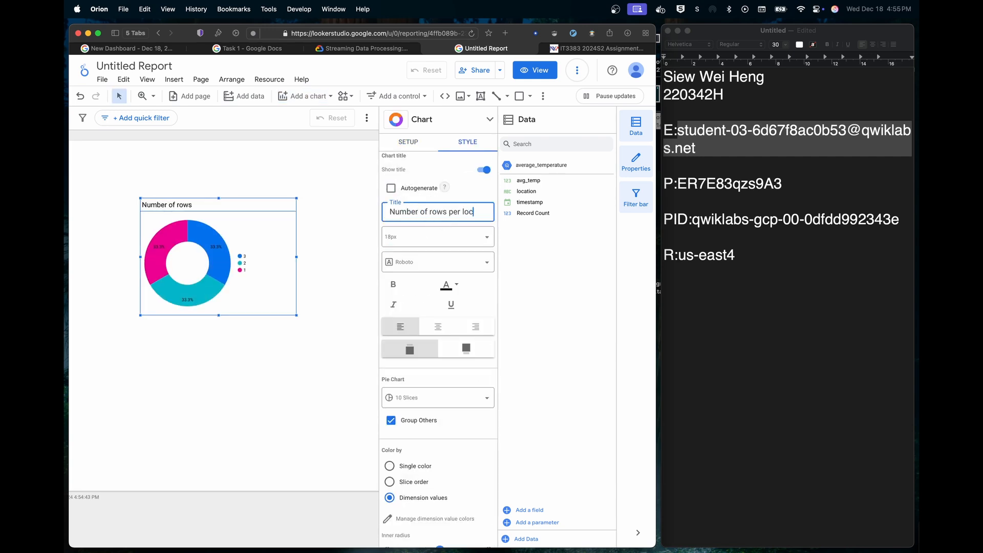
# Widen the donut chart slightly and reposition it in the upper-left corner of the report page.
pyautogui.moveTo(223, 264); pyautogui.dragTo(241, 260)
pyautogui.moveTo(316, 255)
pyautogui.mouseDown()
pyautogui.moveTo(272, 255)
pyautogui.moveTo(323, 254)
pyautogui.mouseUp()
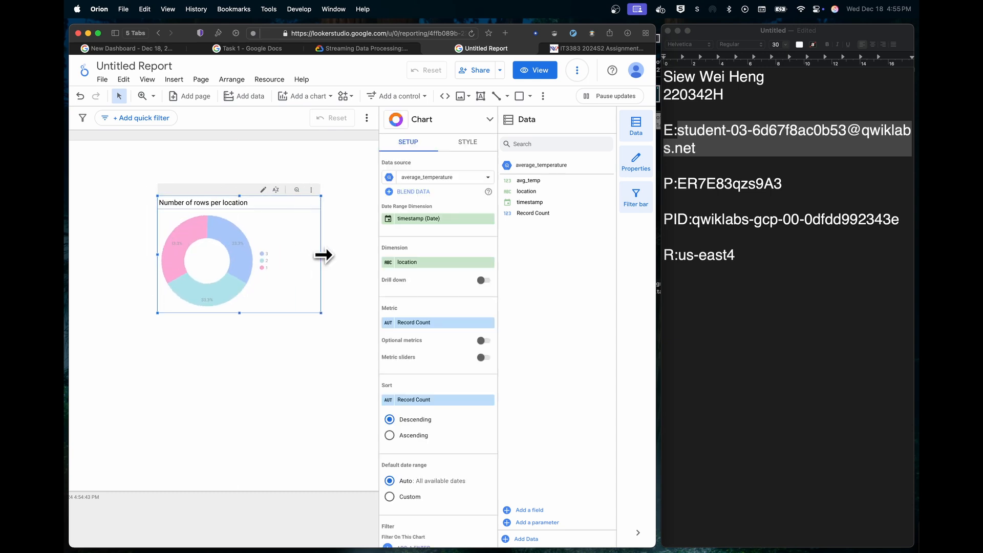
pyautogui.click(339, 255)
pyautogui.moveTo(251, 262); pyautogui.dragTo(170, 218)
# Insert a smoothed line chart on the report page below the donut chart.
pyautogui.click(307, 95)
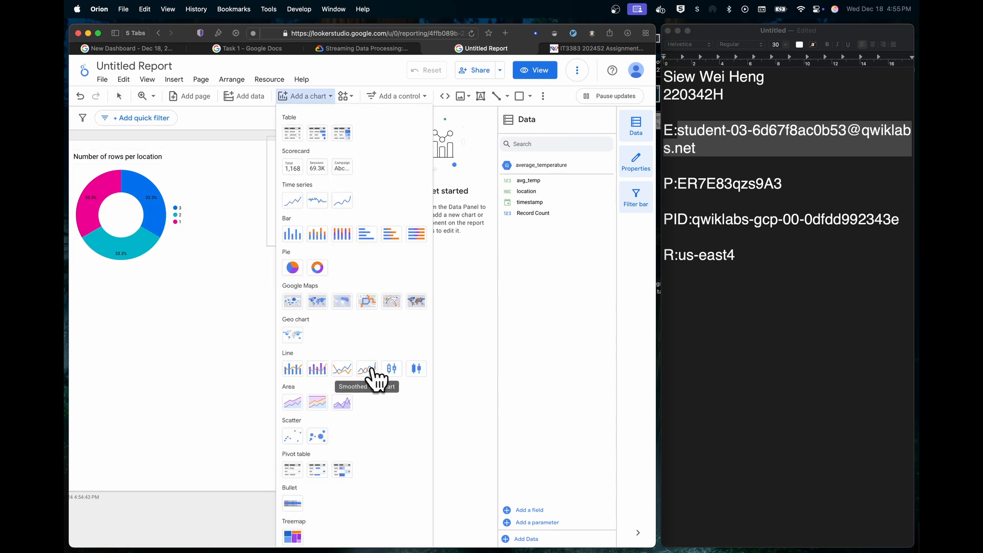
pyautogui.click(377, 377)
pyautogui.click(131, 306)
# Configure the line chart with timestamp as dimension, location as breakdown dimension and avg_temp aggregated as Average for the metric.
pyautogui.scroll(-1, 429, 286)
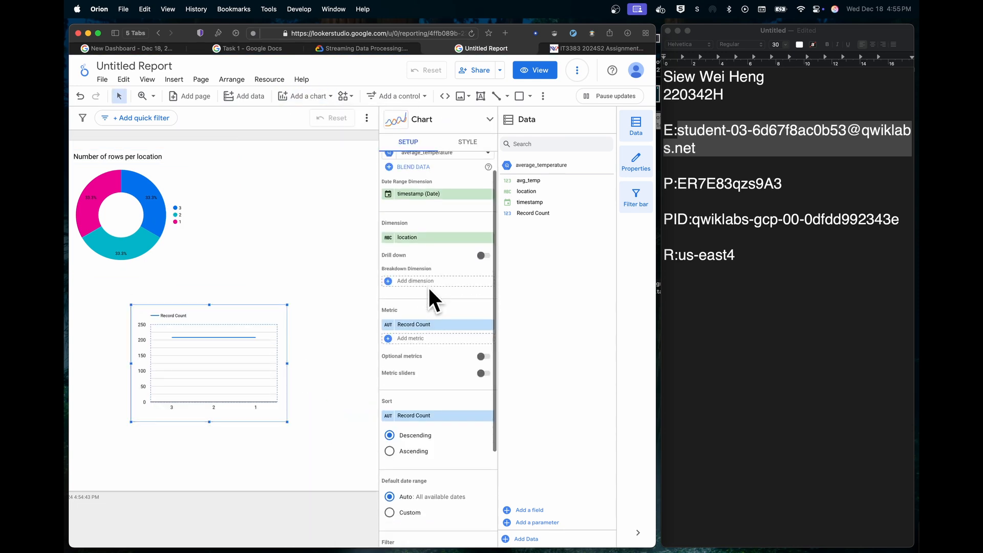
pyautogui.moveTo(539, 179); pyautogui.dragTo(463, 284)
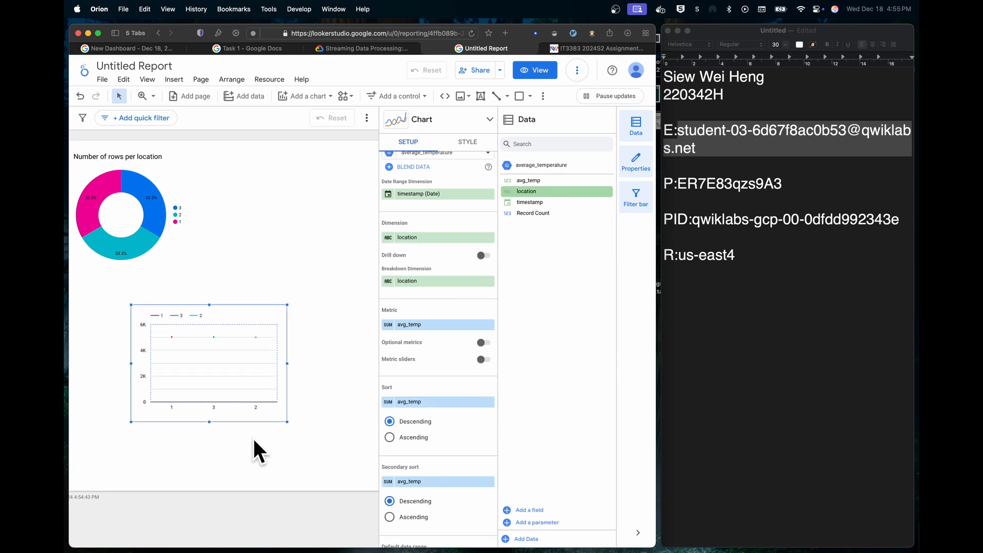
pyautogui.click(388, 326)
pyautogui.click(338, 394)
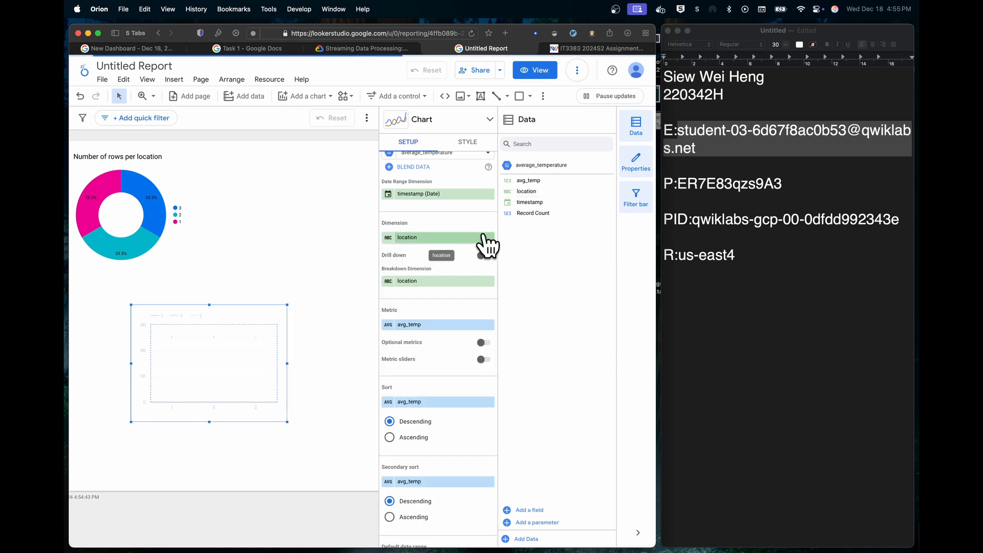
pyautogui.moveTo(530, 202); pyautogui.dragTo(456, 240)
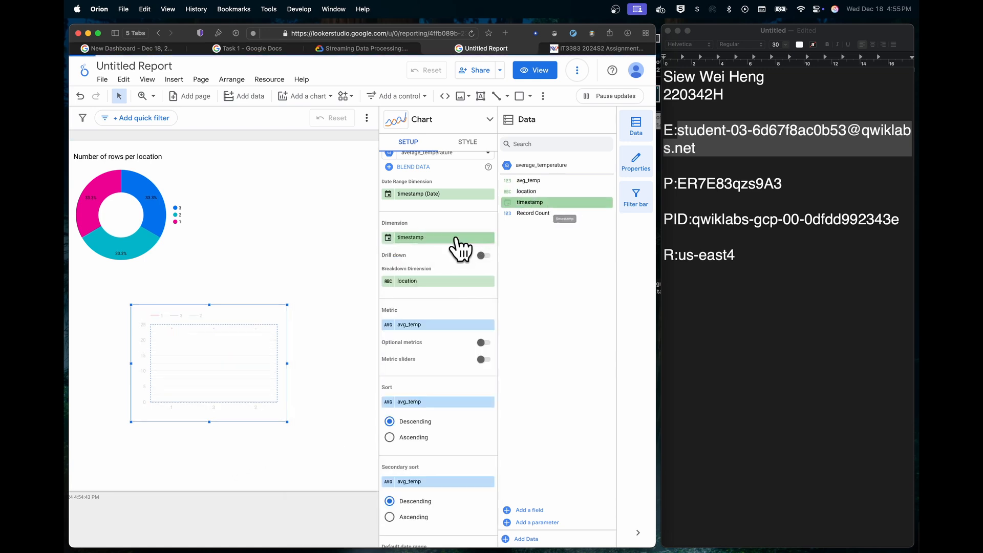
# Preview the report in view mode and cross-filter it by selecting a recent point on the line chart.
pyautogui.click(534, 70)
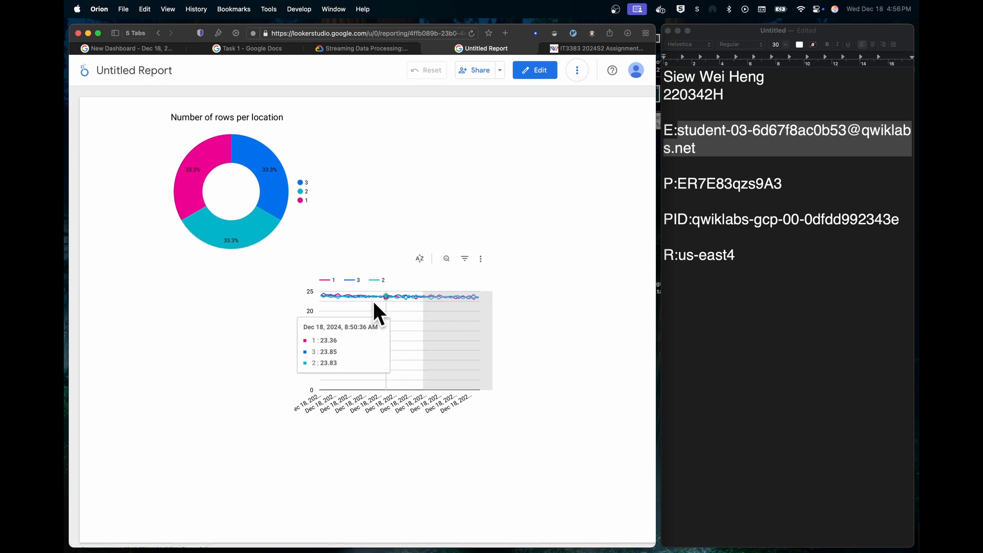
pyautogui.click(468, 298)
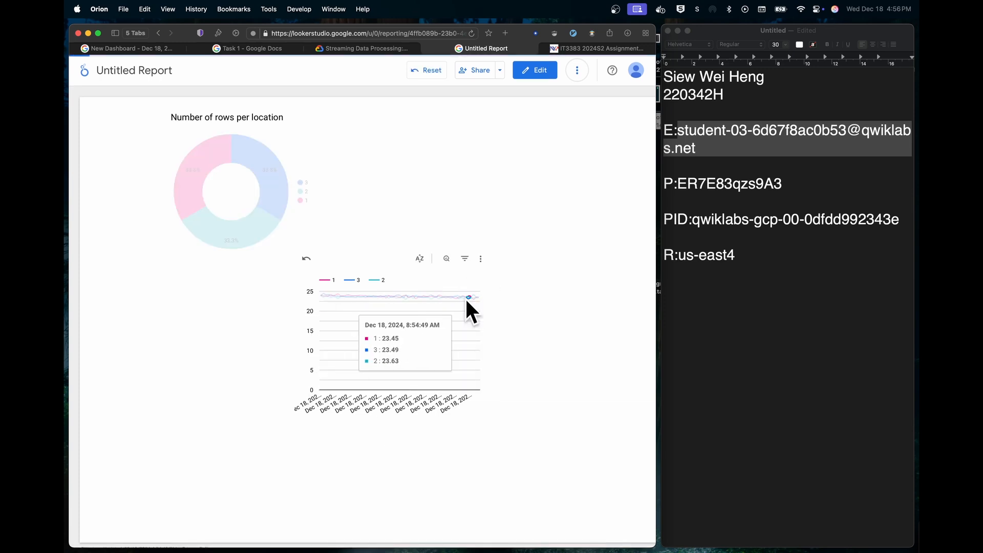
# Add a BigQuery custom query data source returning maxtemp, mintemp and avgtemp of avg_temp from demos.average_temperature, grouped by location.
pyautogui.click(539, 76)
pyautogui.click(539, 537)
pyautogui.click(379, 407)
pyautogui.click(102, 386)
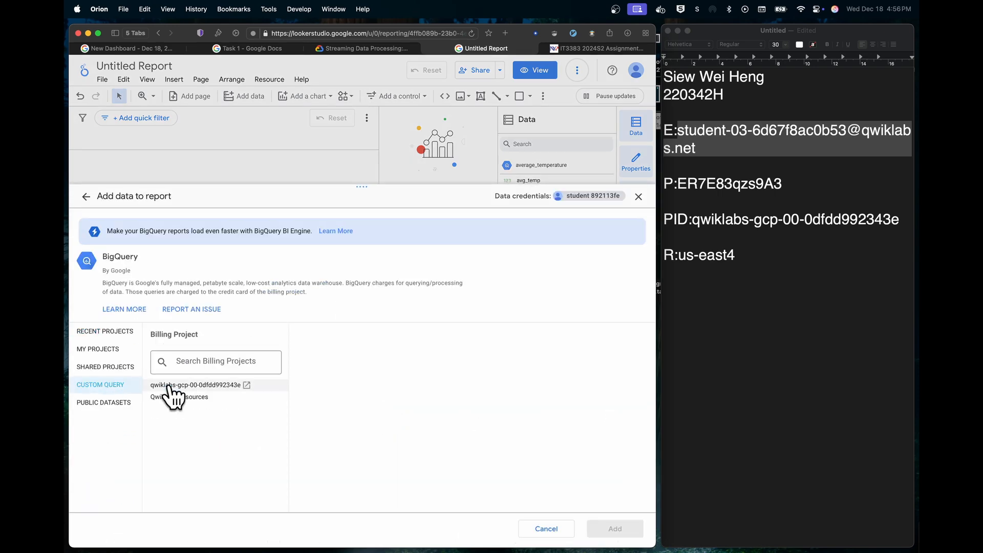
pyautogui.click(169, 388)
pyautogui.click(342, 397)
pyautogui.write('SELECT MAX(avg_temp) AS maxtemp, MIN(avg_temp) AS mintemp, AVG(avg_temp) AS avgtemp, location FROM  GROUP BY location')
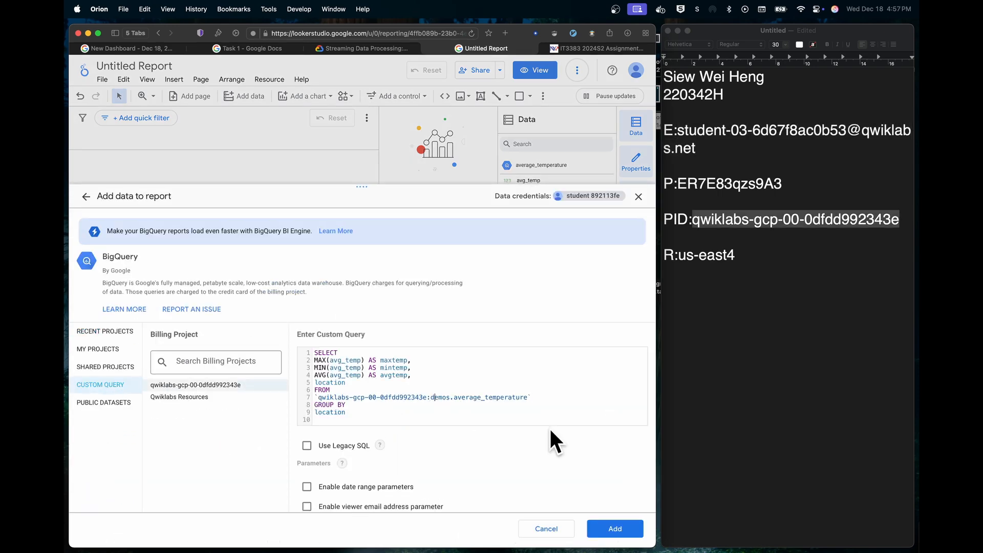
pyautogui.click(614, 530)
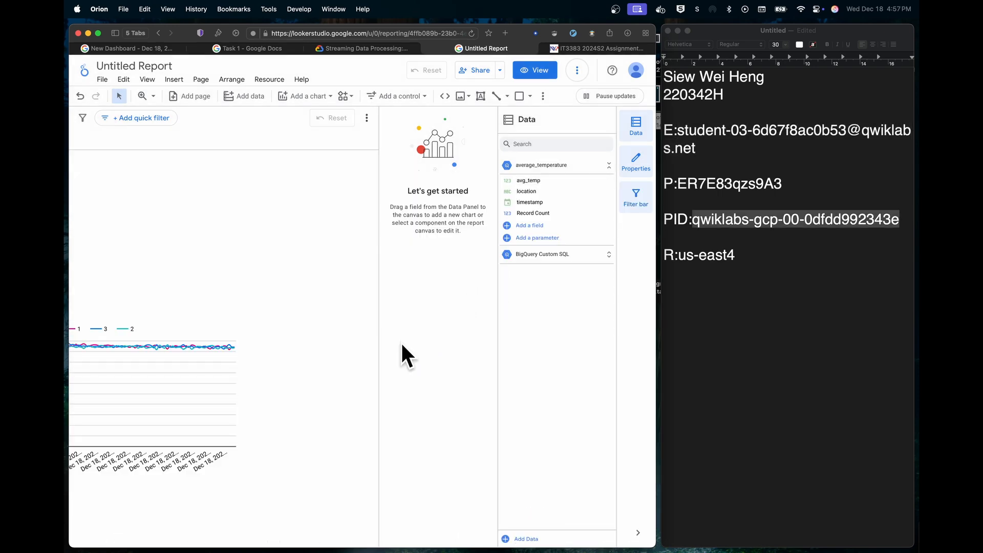
# Build a column chart by location from the custom SQL source with avgtemp, mintemp and maxtemp as metrics, excluding Record Count.
pyautogui.moveTo(543, 181); pyautogui.dragTo(461, 361)
pyautogui.moveTo(550, 202); pyautogui.dragTo(465, 355)
pyautogui.click(490, 323)
# Set the aggregation of avgtemp, mintemp and maxtemp to Average, and move the column chart up beside the donut chart.
pyautogui.click(387, 323)
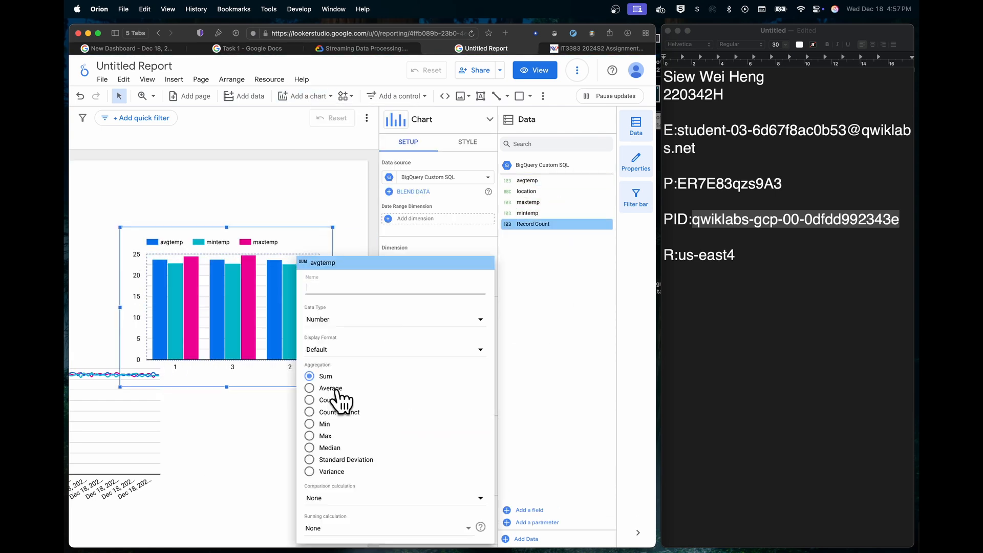
pyautogui.press('Escape')
pyautogui.click(386, 336)
pyautogui.click(333, 389)
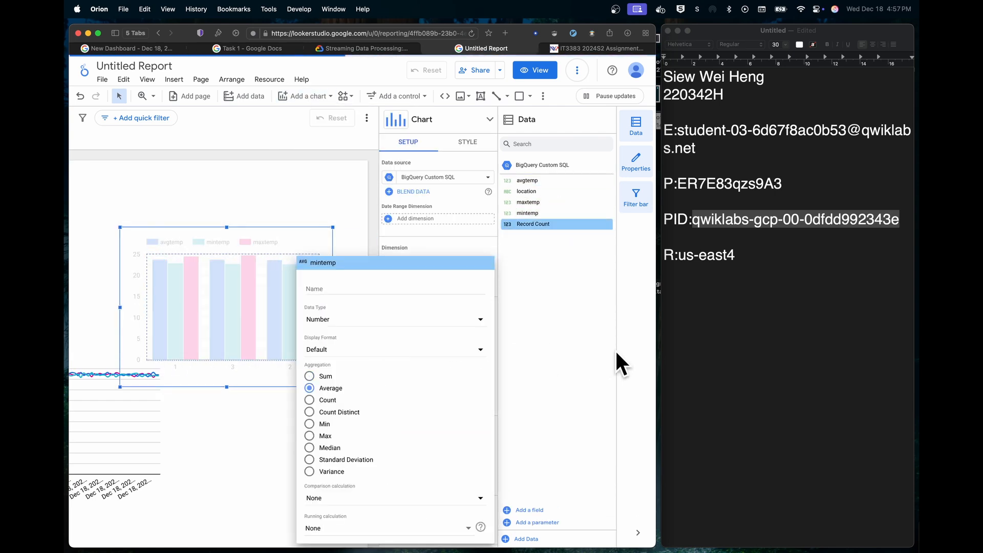
pyautogui.click(619, 351)
pyautogui.click(388, 351)
pyautogui.click(337, 389)
pyautogui.click(305, 246)
pyautogui.moveTo(305, 246); pyautogui.dragTo(318, 206)
# View the finished report and test cross-filtering with time ranges on the line chart and location 3 on the column chart.
pyautogui.click(541, 75)
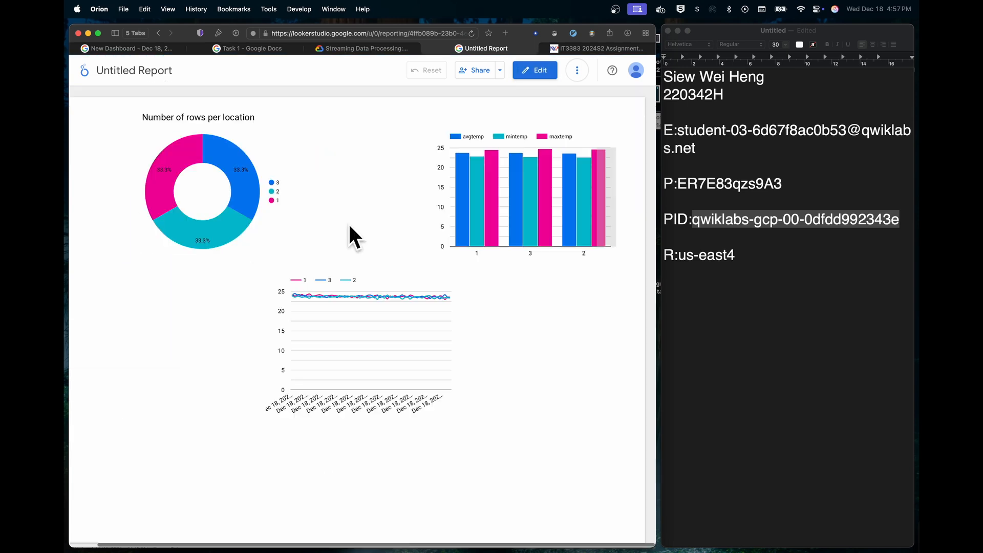
pyautogui.moveTo(344, 297); pyautogui.dragTo(394, 336)
pyautogui.click(462, 365)
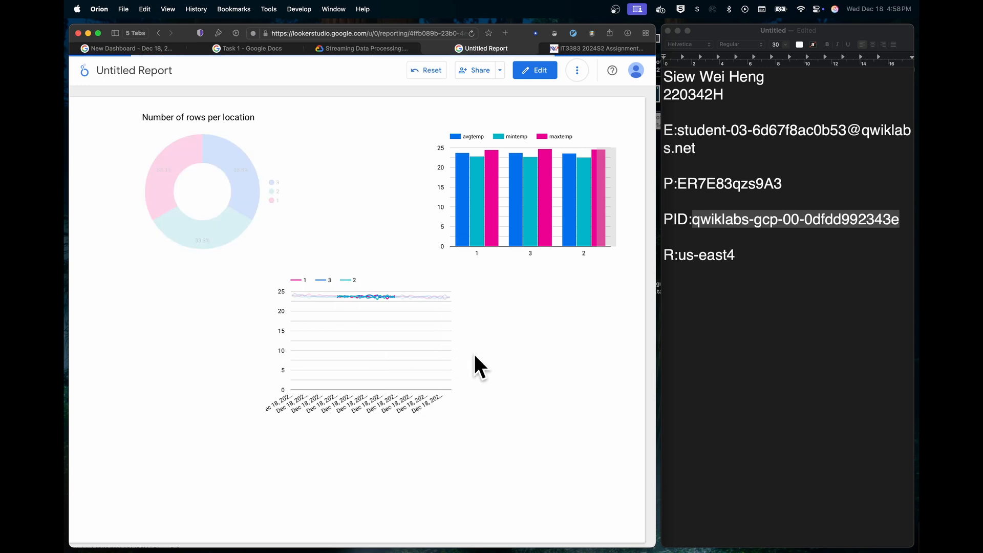
pyautogui.moveTo(386, 336); pyautogui.dragTo(424, 331)
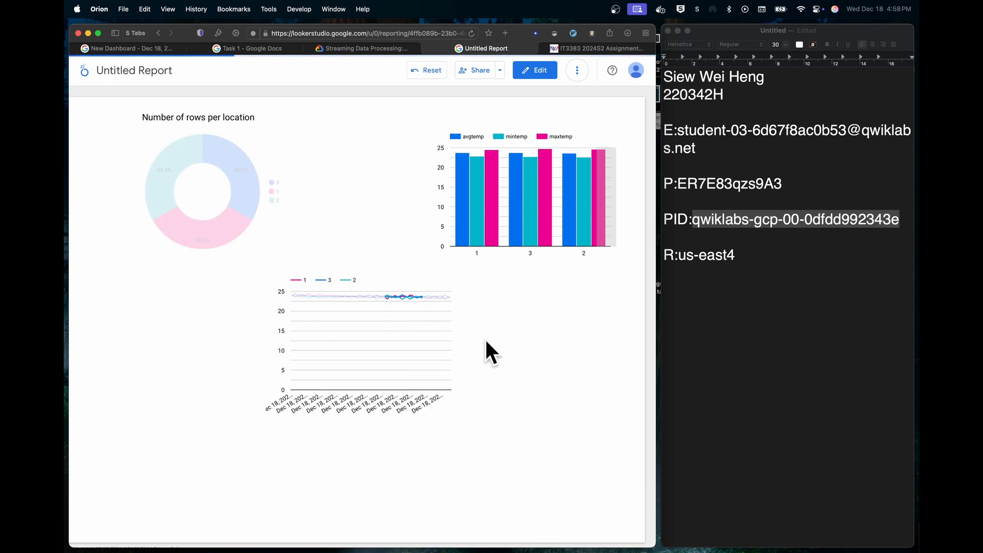
pyautogui.click(532, 210)
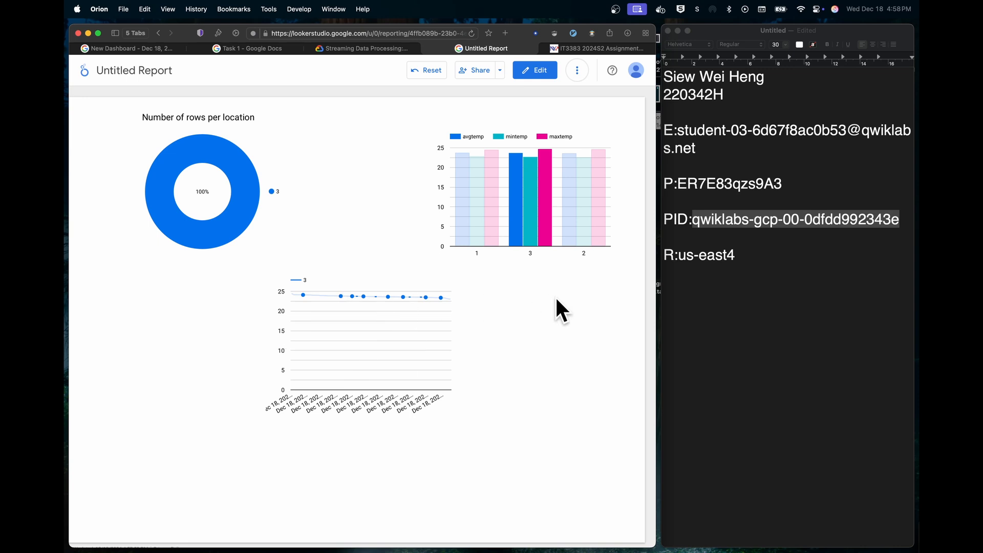
pyautogui.click(507, 228)
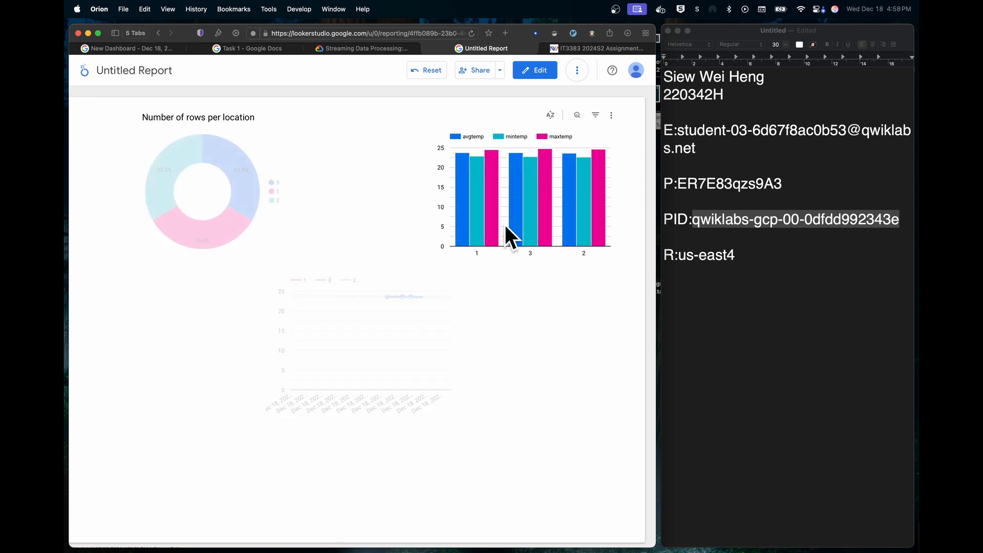